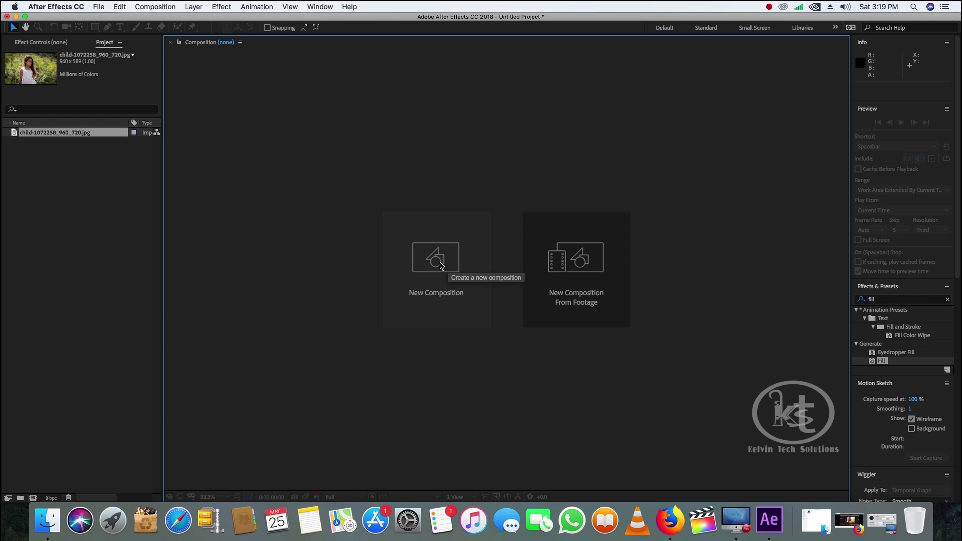
# Create two 1920×1080 compositions named Main and Image
pyautogui.click(441, 265)
pyautogui.write('Main')
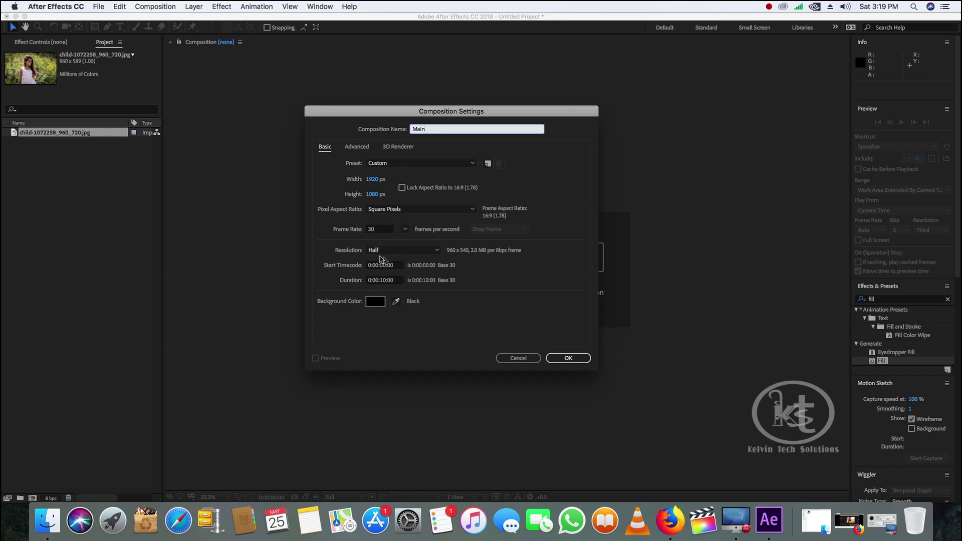
pyautogui.click(568, 357)
pyautogui.click(33, 268)
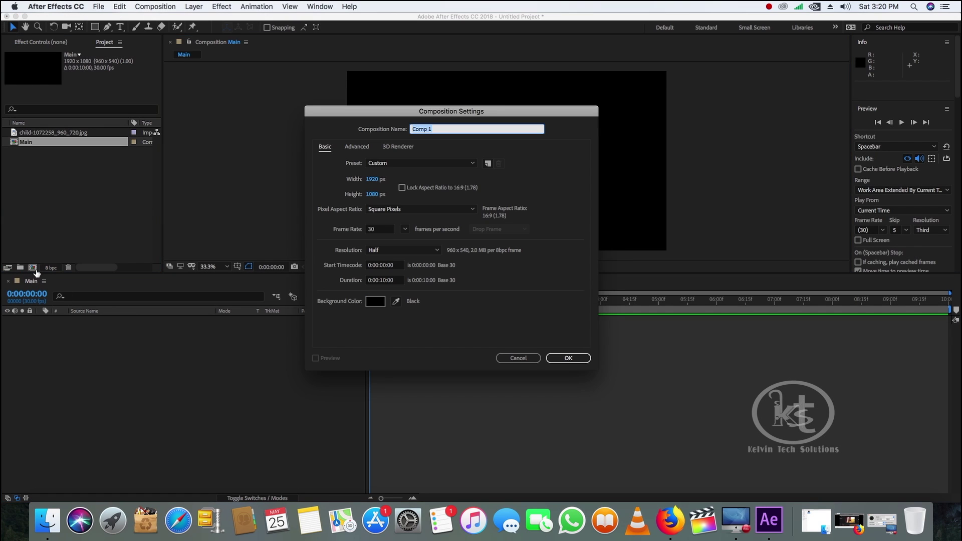
pyautogui.press('BackSpace')
pyautogui.click(567, 358)
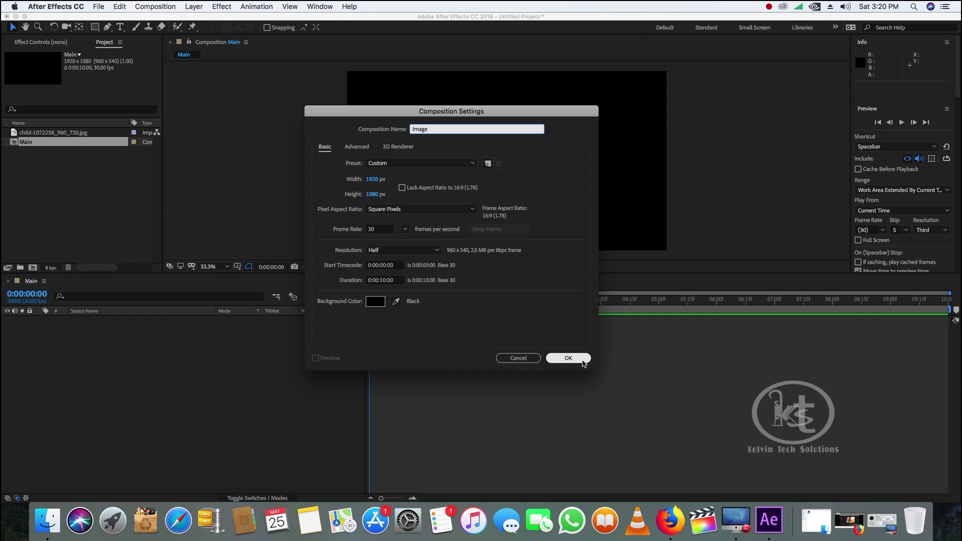
# Place the child photo in the Image composition and enlarge it to fill the frame
pyautogui.click(57, 134)
pyautogui.moveTo(57, 134); pyautogui.dragTo(102, 345)
pyautogui.moveTo(427, 211); pyautogui.dragTo(341, 254)
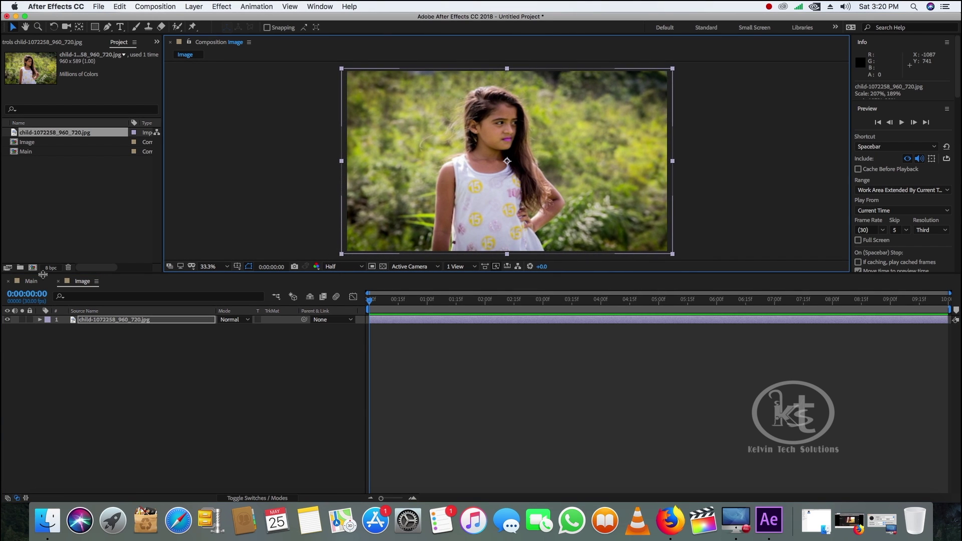
# Create a third 1920×1080 composition named Matte
pyautogui.click(33, 268)
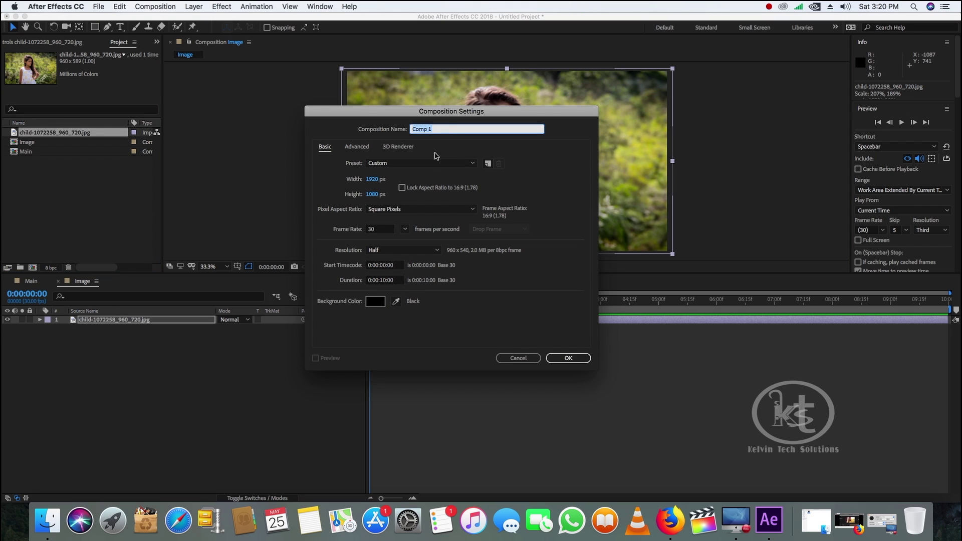
pyautogui.write('Matte')
pyautogui.click(568, 358)
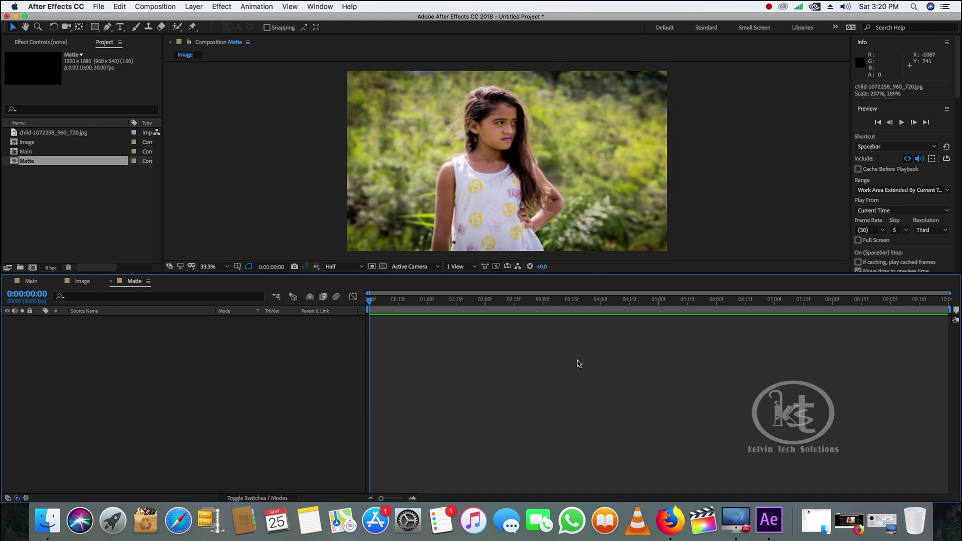
# Add a full-frame light grey (ECECEC) solid layer named 01
pyautogui.hotkey('ctrl', 'y')
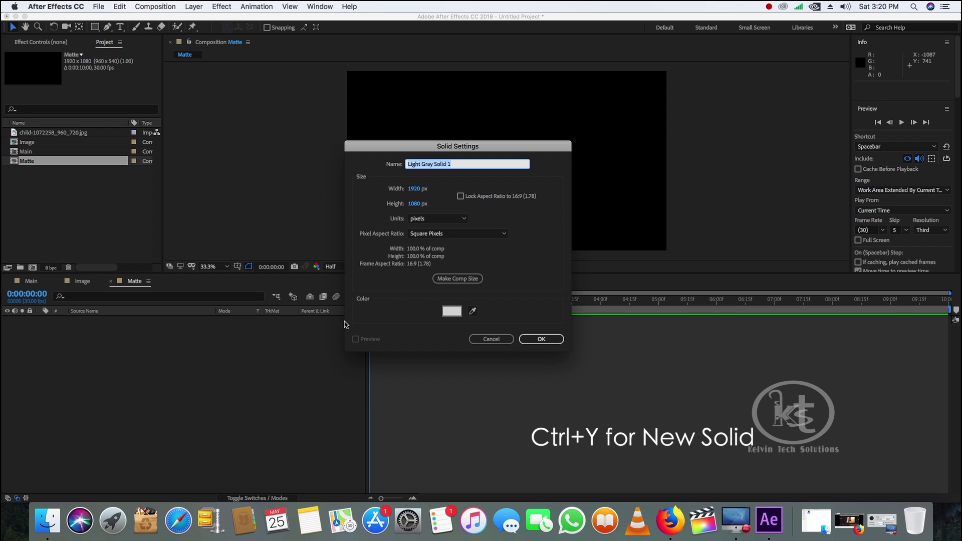
pyautogui.write('01')
pyautogui.click(452, 311)
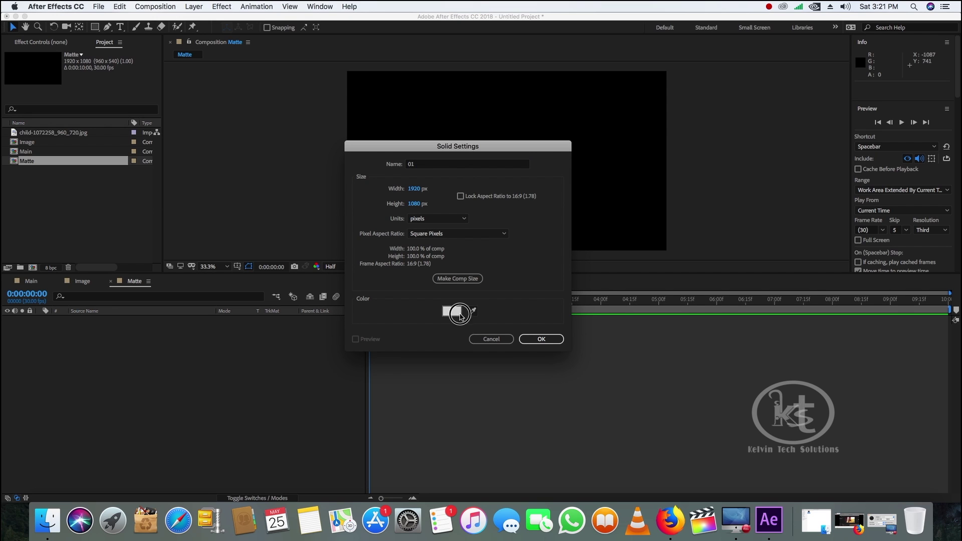
pyautogui.moveTo(383, 229); pyautogui.dragTo(346, 231)
pyautogui.click(586, 216)
pyautogui.click(551, 340)
# Clear the previous search in the Effects & Presets panel
pyautogui.scroll(-5, 933, 111)
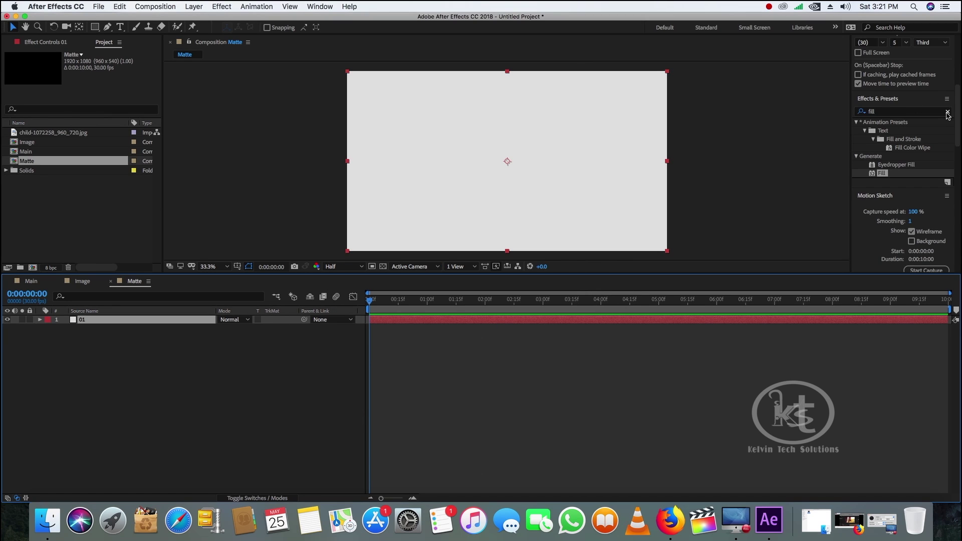
pyautogui.click(946, 113)
pyautogui.click(909, 112)
# Apply Polar Coordinates to layer 01 with the conversion type set to Rect to Polar
pyautogui.write('polar')
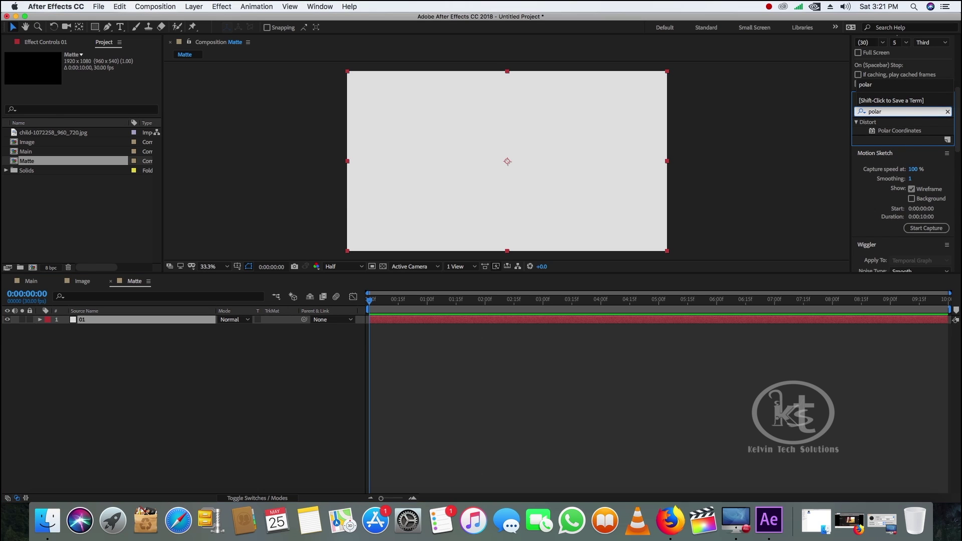
pyautogui.click(913, 133)
pyautogui.moveTo(913, 133); pyautogui.dragTo(578, 173)
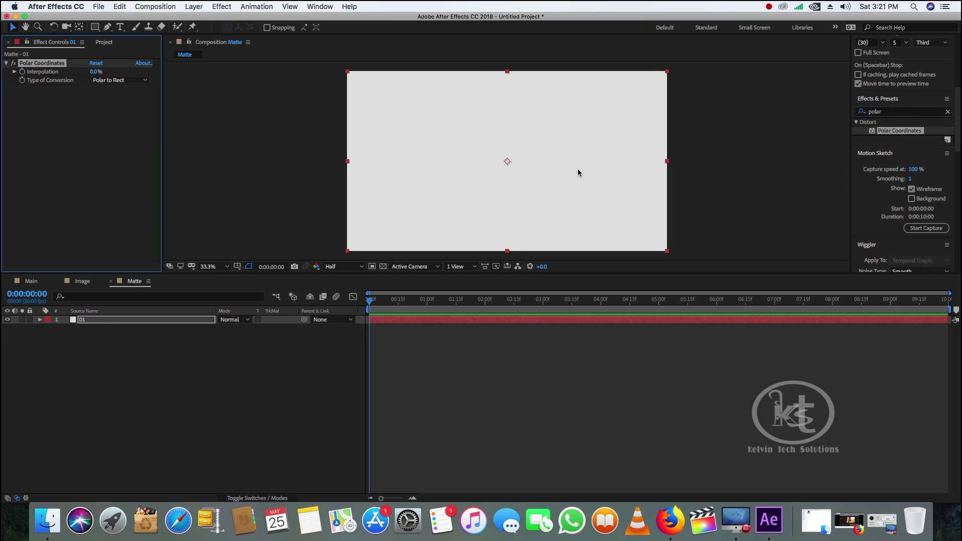
pyautogui.click(146, 83)
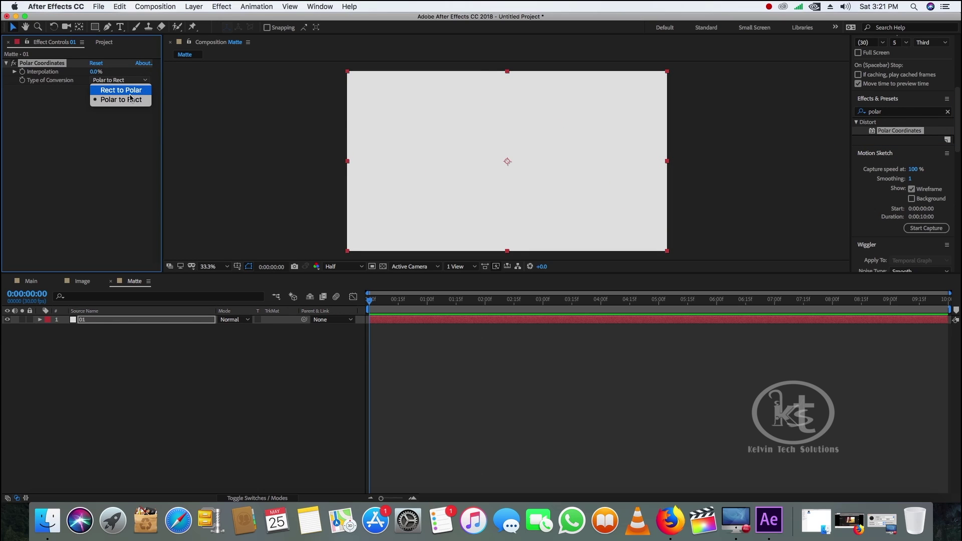
pyautogui.click(131, 91)
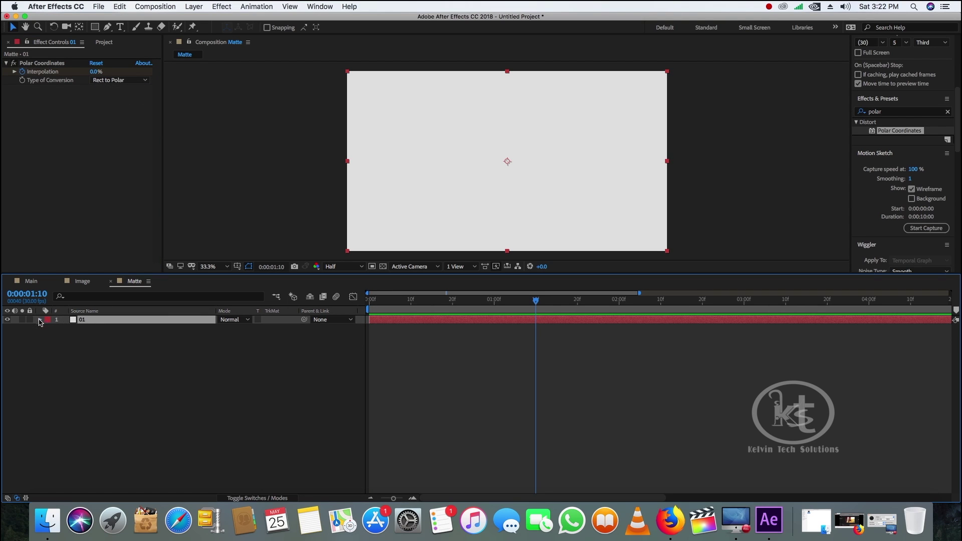
# Keyframe Interpolation from 100% at 0:00 to 0% at 1:10
pyautogui.click(40, 320)
pyautogui.click(48, 329)
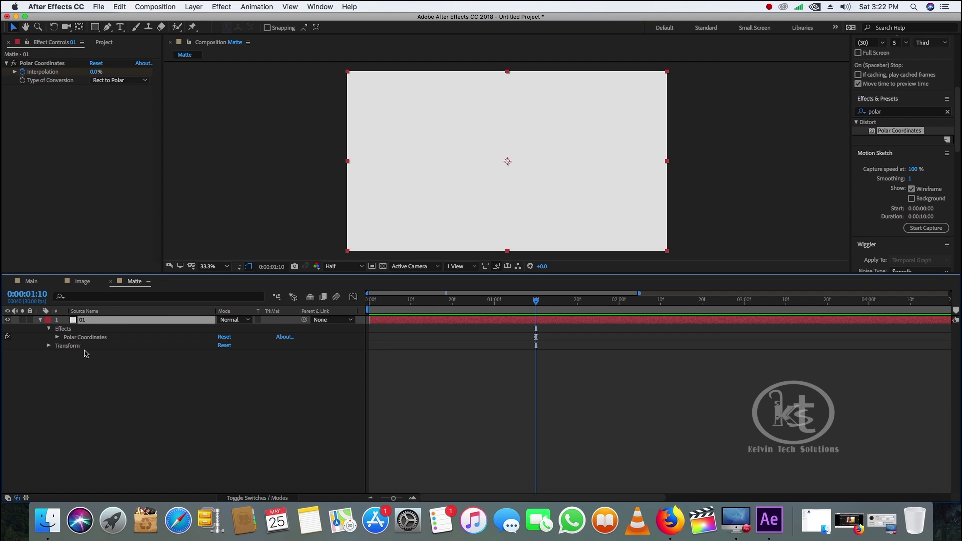
pyautogui.click(57, 337)
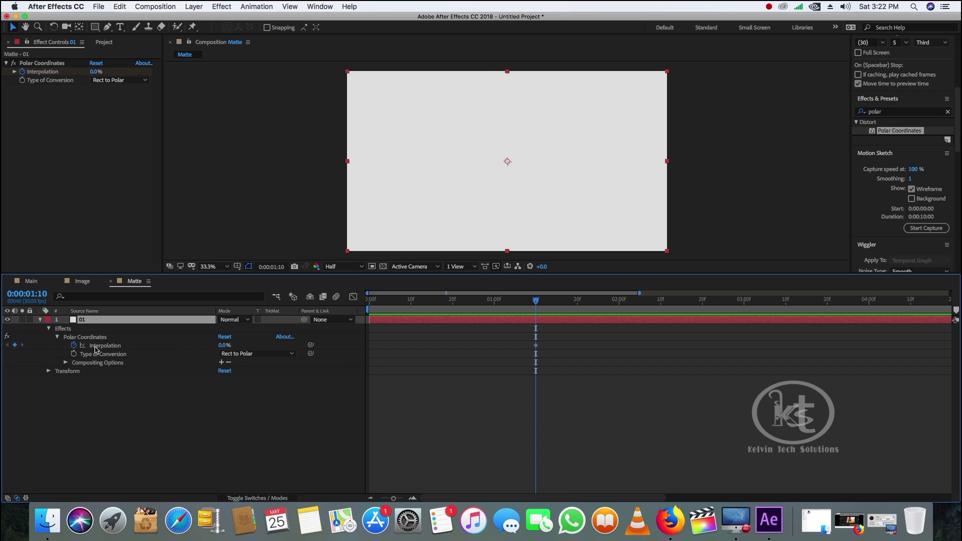
pyautogui.click(535, 346)
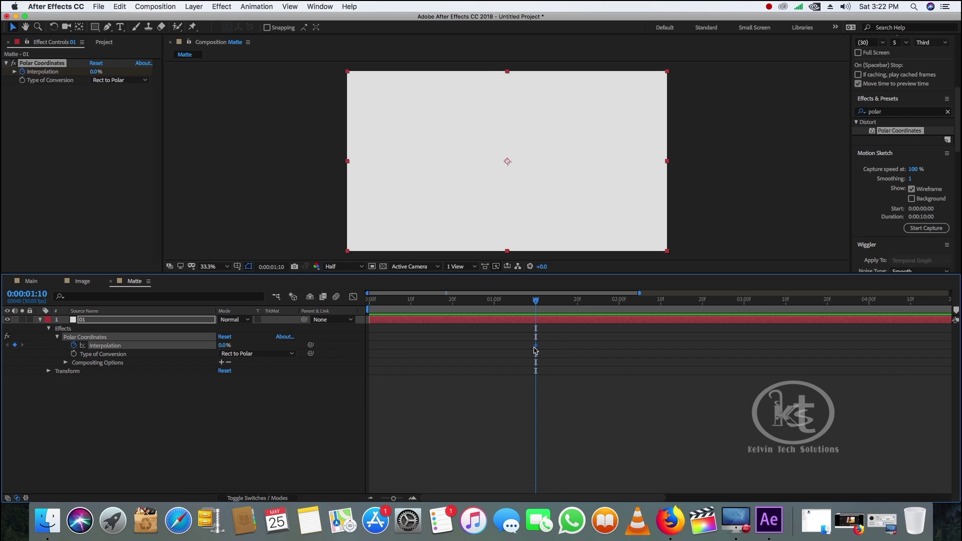
pyautogui.moveTo(536, 299); pyautogui.dragTo(334, 316)
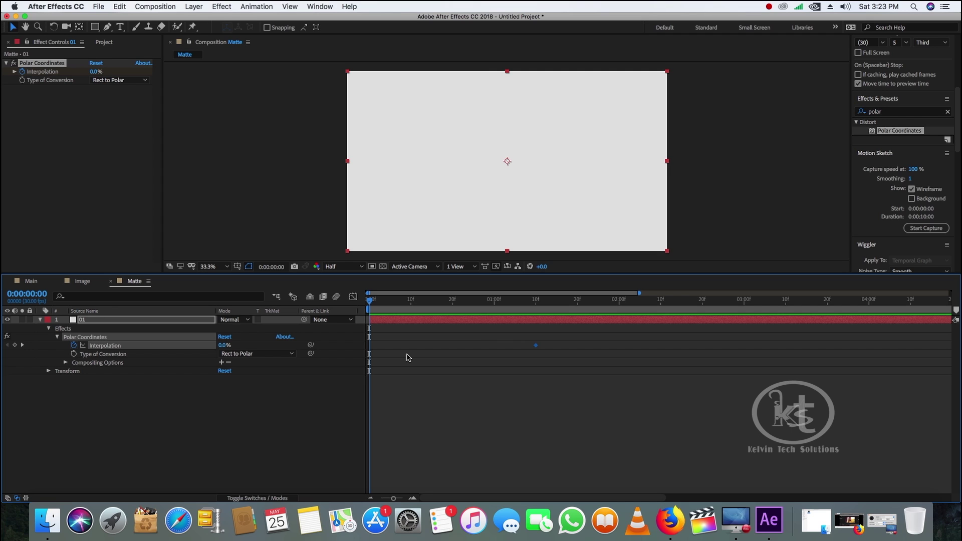
pyautogui.moveTo(96, 71); pyautogui.dragTo(270, 82)
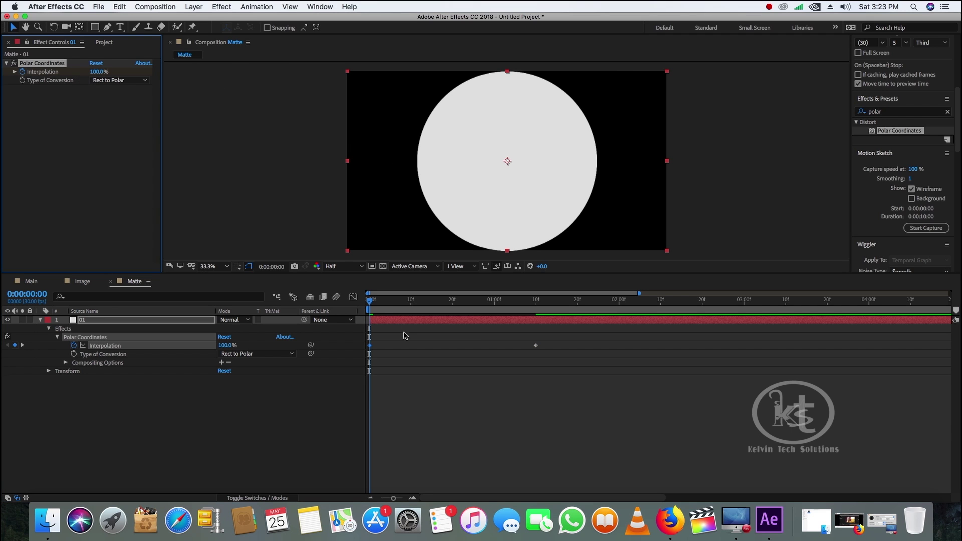
pyautogui.moveTo(369, 301); pyautogui.dragTo(365, 323)
pyautogui.moveTo(573, 346); pyautogui.dragTo(369, 350)
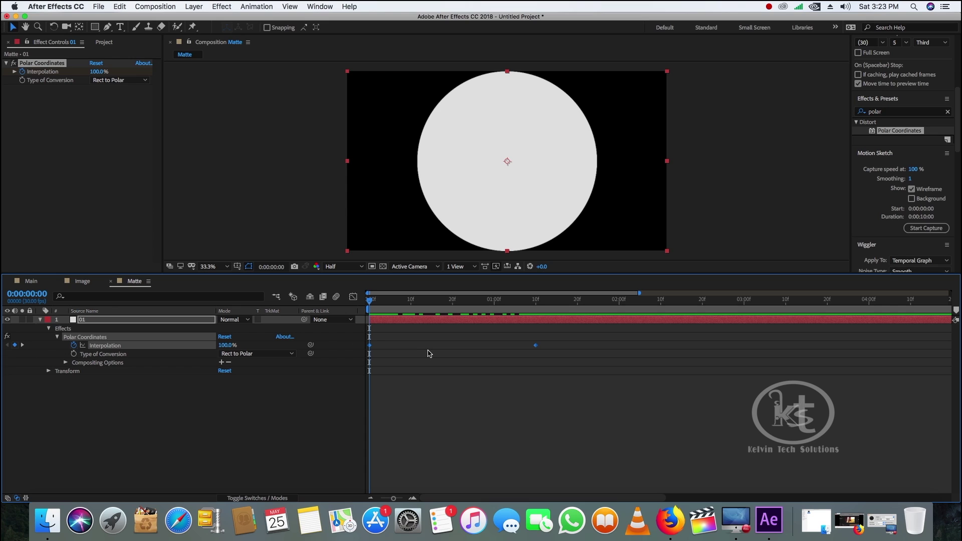
# Ease the Interpolation keyframes and move the solid to the top edge at 960,-1
pyautogui.press('F9')
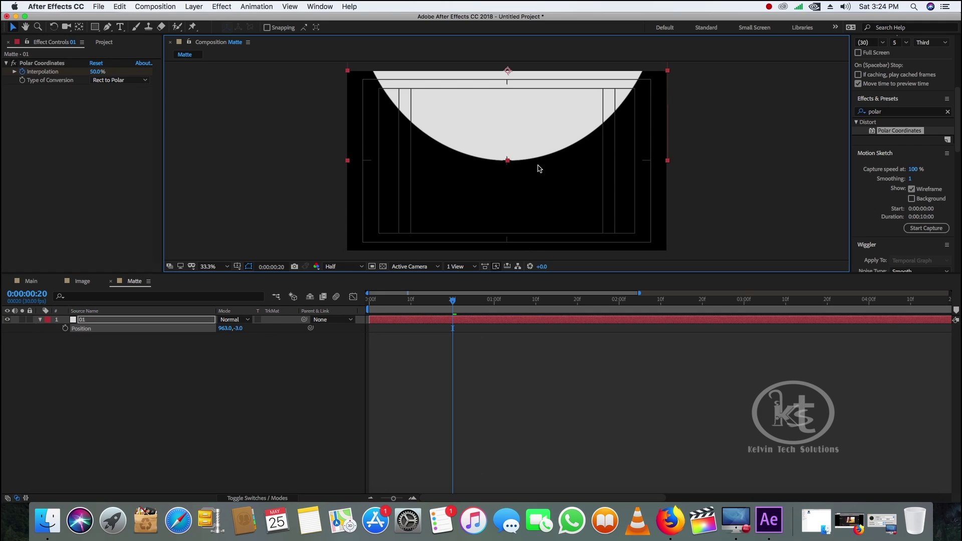
pyautogui.press('/')
pyautogui.moveTo(557, 170); pyautogui.dragTo(541, 129)
pyautogui.hotkey('shift', '/')
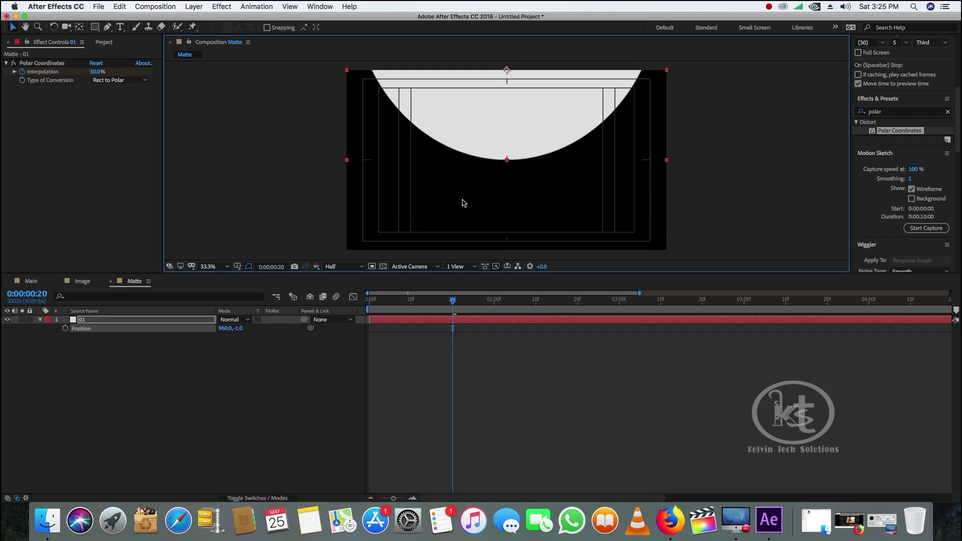
pyautogui.moveTo(455, 306); pyautogui.dragTo(535, 325)
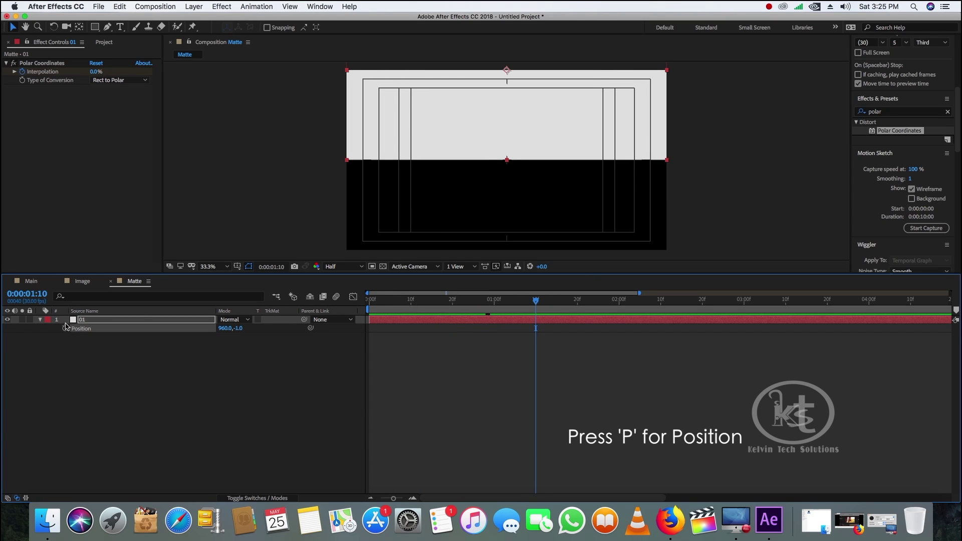
# Add a Position keyframe at 1:10 and a Scale keyframe at 1:20 on layer 01
pyautogui.click(65, 329)
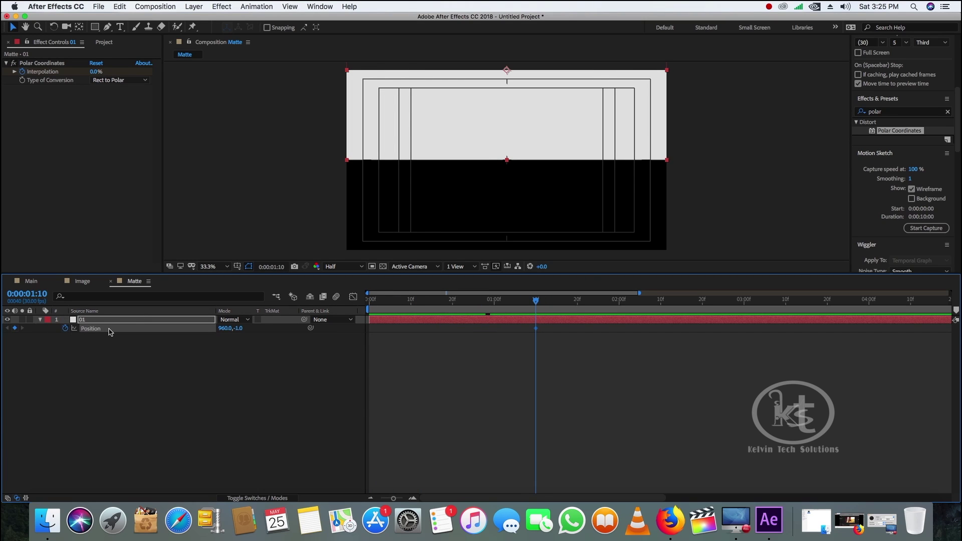
pyautogui.click(536, 301)
pyautogui.moveTo(536, 301); pyautogui.dragTo(359, 318)
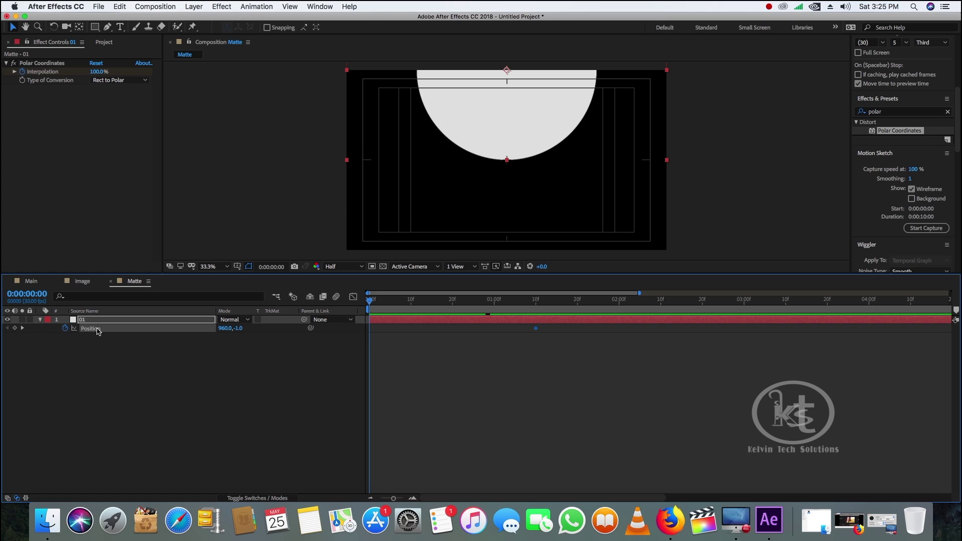
pyautogui.click(41, 319)
pyautogui.moveTo(391, 303); pyautogui.dragTo(351, 302)
pyautogui.hotkey('alt', 'shift', 's')
# At 0:00, push the semicircle up to 960,-553 and key Scale at 40%
pyautogui.moveTo(506, 151); pyautogui.dragTo(507, 61)
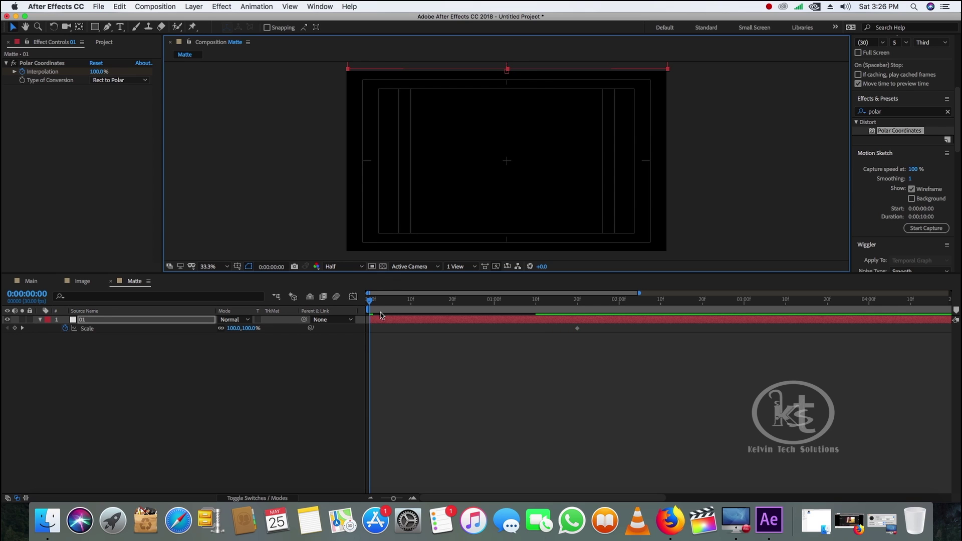
pyautogui.click(14, 327)
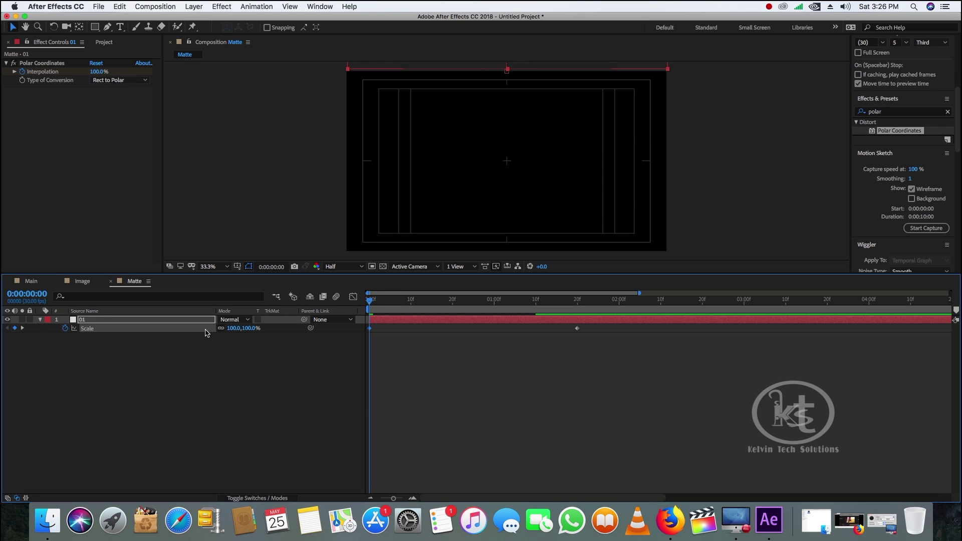
pyautogui.click(250, 328)
pyautogui.write('40')
pyautogui.press('Return')
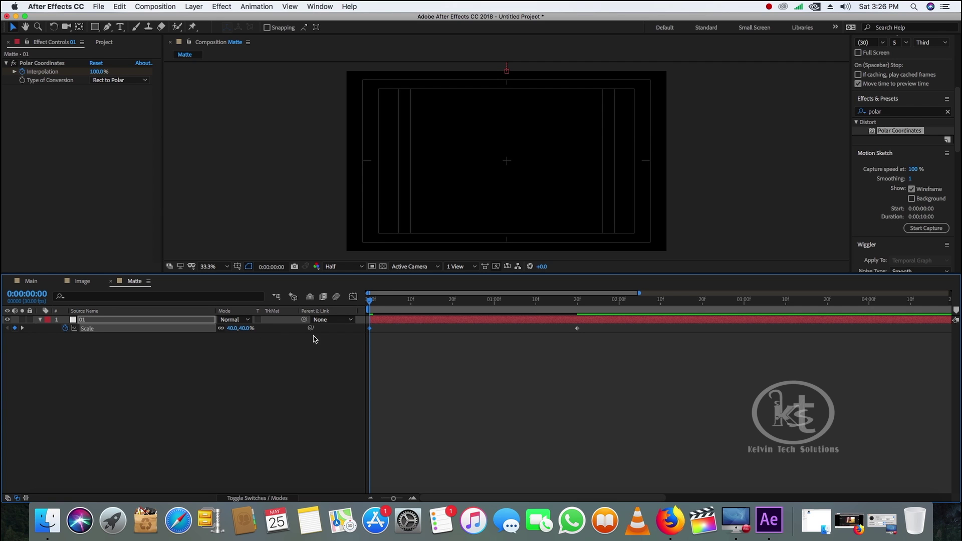
# About one second in, set Scale to 100% for a second keyframe and preview the growth
pyautogui.moveTo(371, 305); pyautogui.dragTo(471, 308)
pyautogui.moveTo(243, 329); pyautogui.dragTo(266, 337)
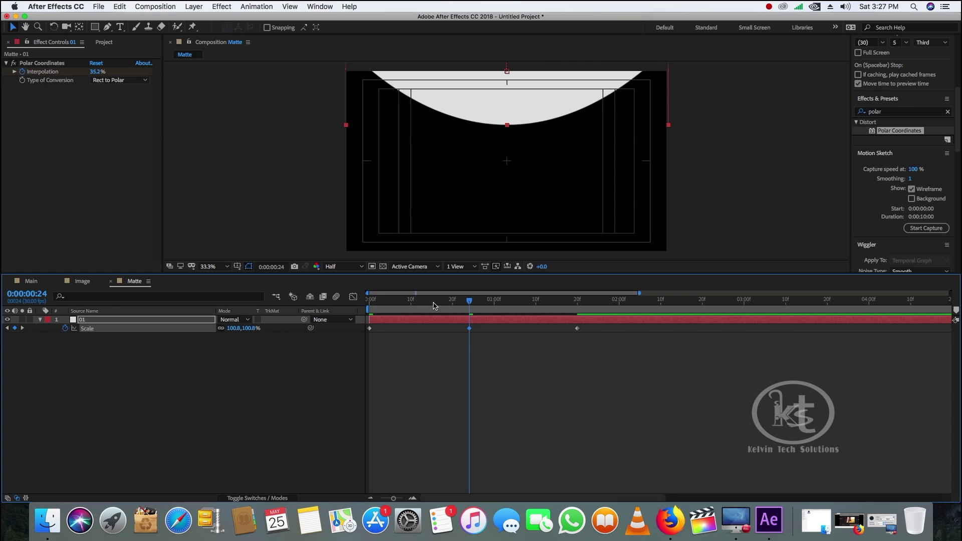
pyautogui.click(250, 328)
pyautogui.write('100')
pyautogui.press('Return')
pyautogui.moveTo(468, 313); pyautogui.dragTo(564, 326)
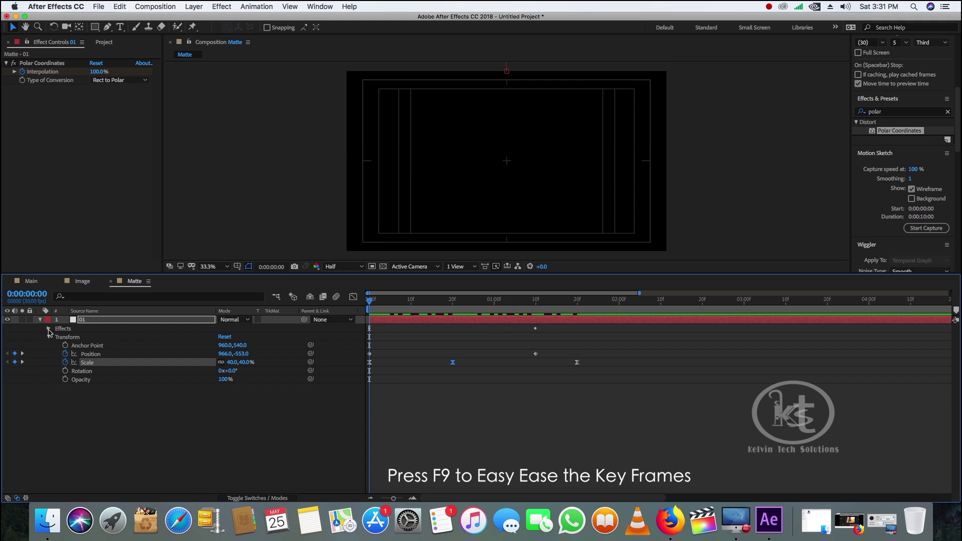
# Apply Easy Ease to layer 01's Position keyframes
pyautogui.click(49, 329)
pyautogui.click(57, 337)
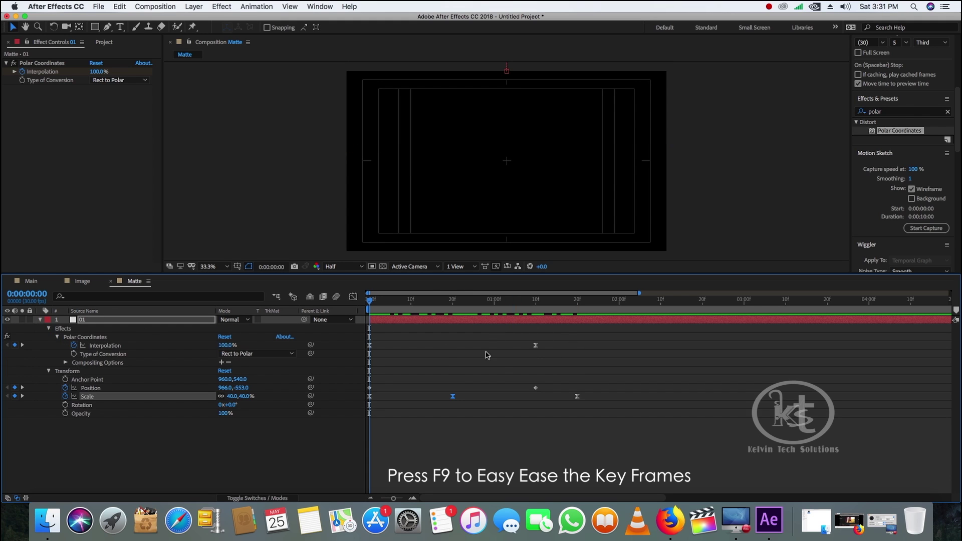
pyautogui.moveTo(555, 391); pyautogui.dragTo(360, 385)
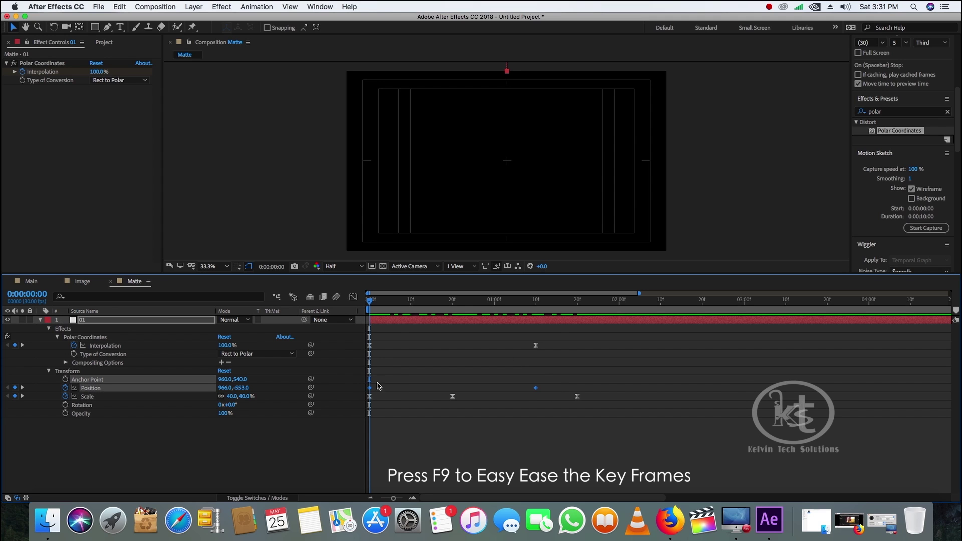
pyautogui.press('F9')
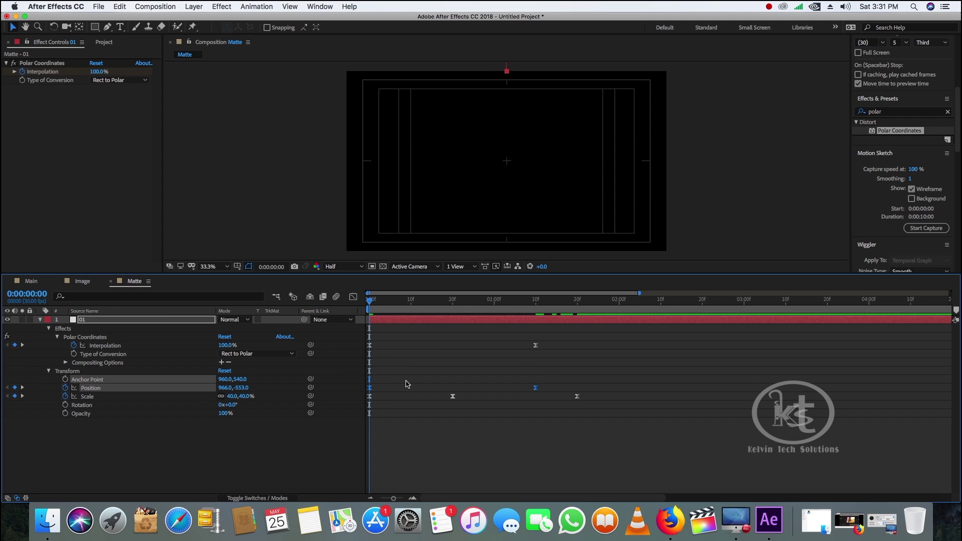
# Check the eased Interpolation and Scale curves in the Graph Editor, preview, then go to Main
pyautogui.click(354, 297)
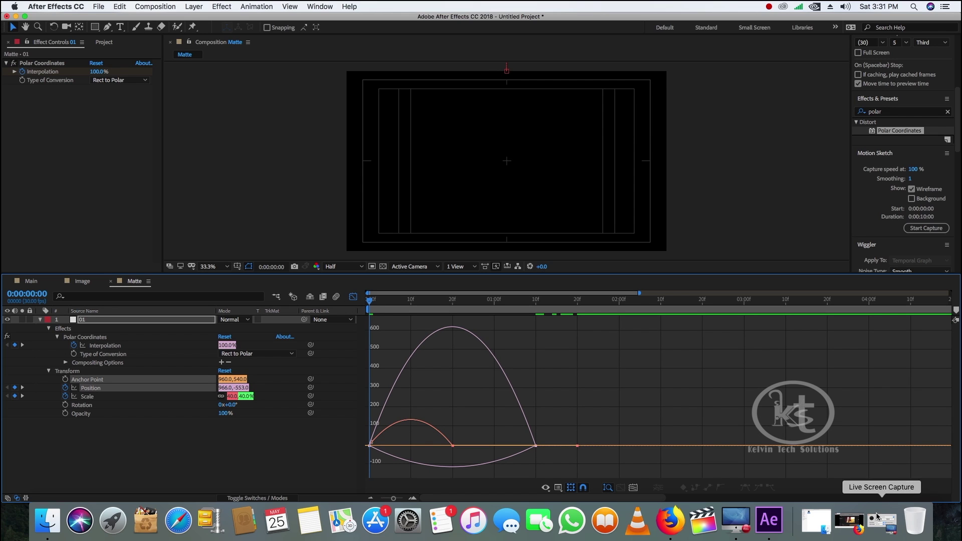
pyautogui.moveTo(552, 438); pyautogui.dragTo(354, 445)
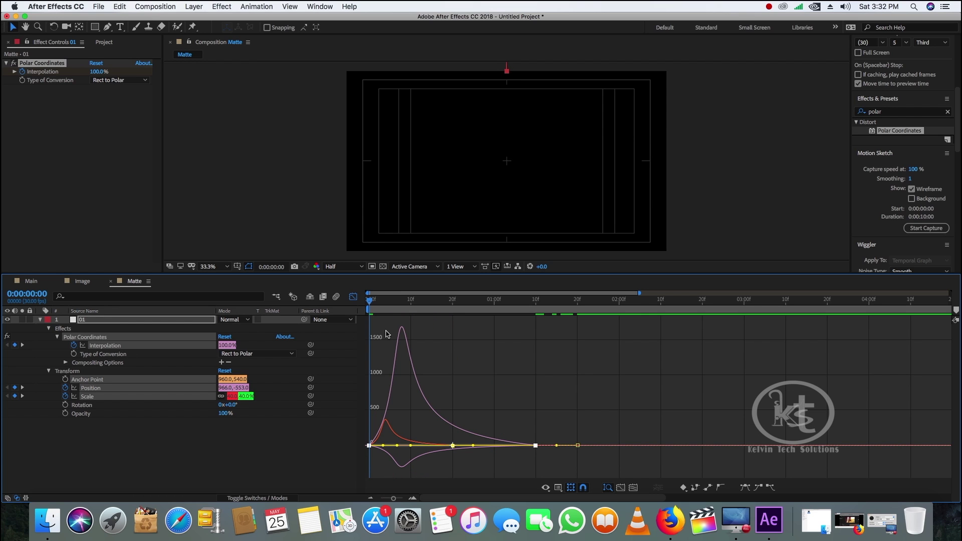
pyautogui.moveTo(368, 300)
pyautogui.mouseDown()
pyautogui.moveTo(575, 343)
pyautogui.moveTo(354, 307)
pyautogui.mouseUp()
pyautogui.press('space')
pyautogui.click(595, 304)
pyautogui.moveTo(595, 304); pyautogui.dragTo(370, 302)
pyautogui.click(353, 296)
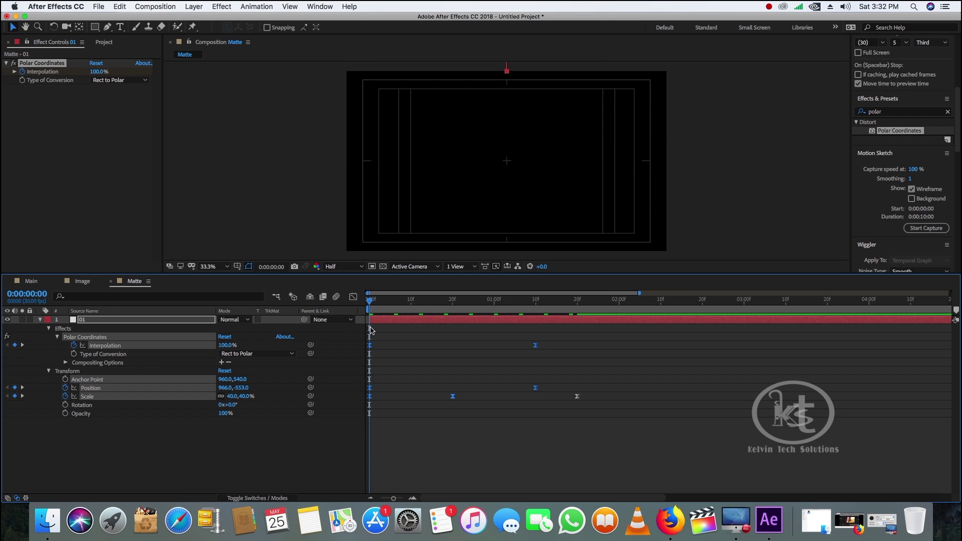
pyautogui.click(38, 320)
pyautogui.click(30, 281)
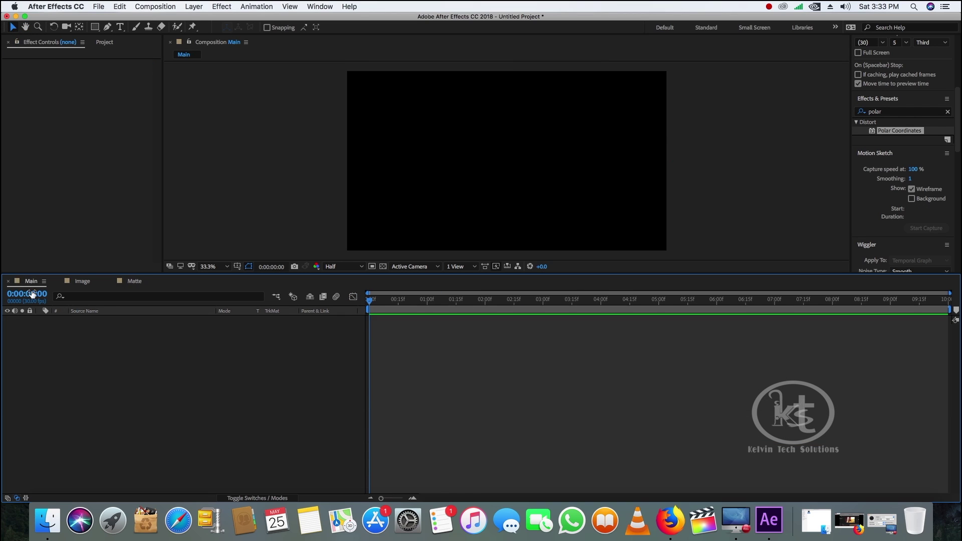
# Add the Image and Matte compositions to Main, with Matte stacked above Image
pyautogui.click(105, 43)
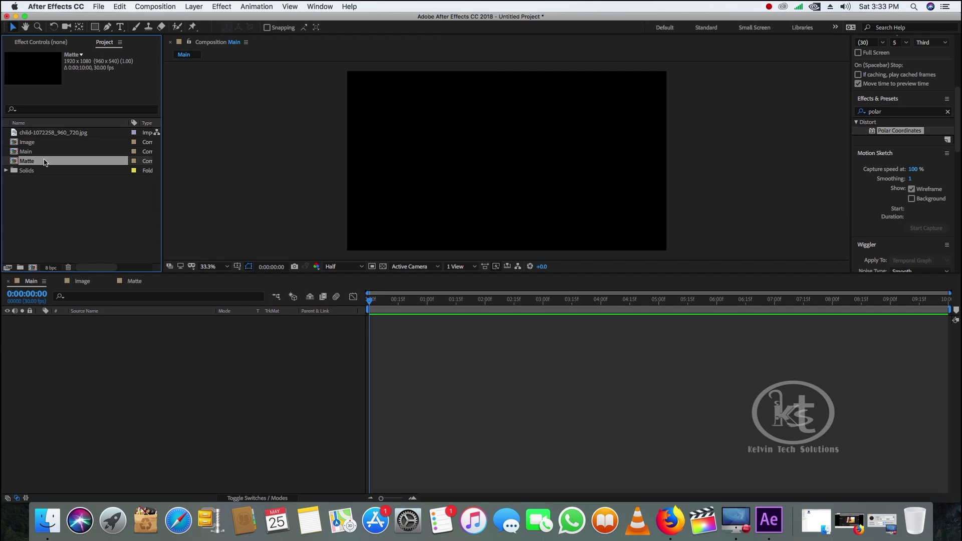
pyautogui.moveTo(36, 140); pyautogui.dragTo(79, 343)
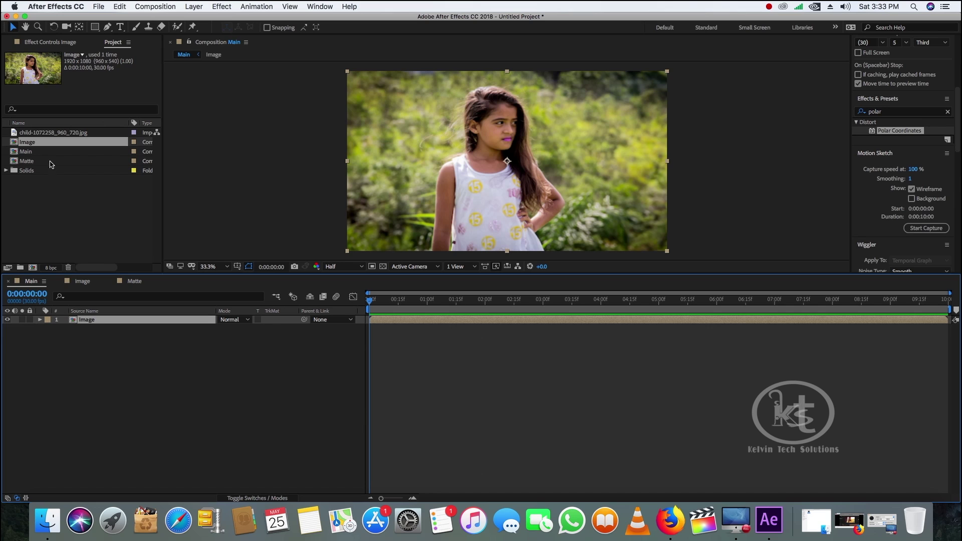
pyautogui.click(44, 165)
pyautogui.moveTo(44, 167); pyautogui.dragTo(80, 320)
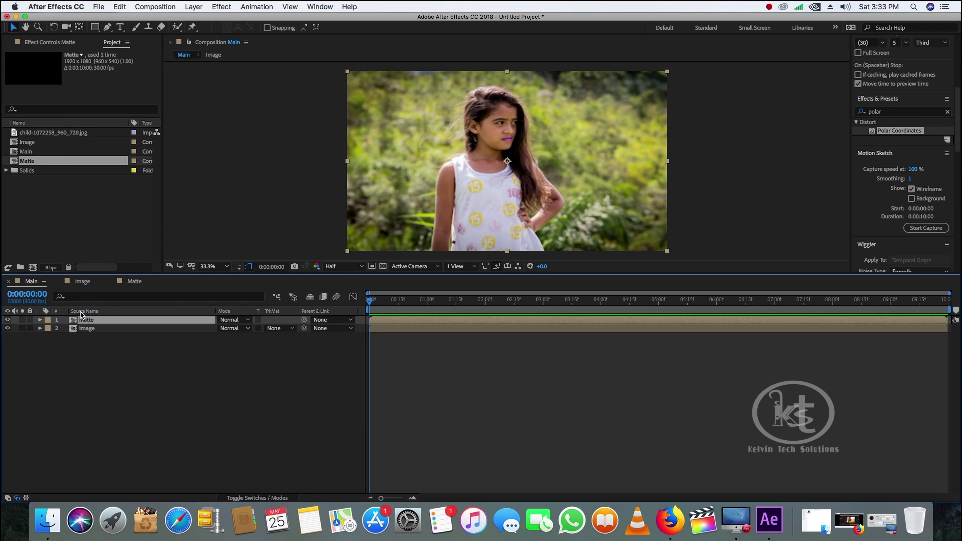
# Set the Image layer's track matte to Alpha Matte "Matte"
pyautogui.click(120, 369)
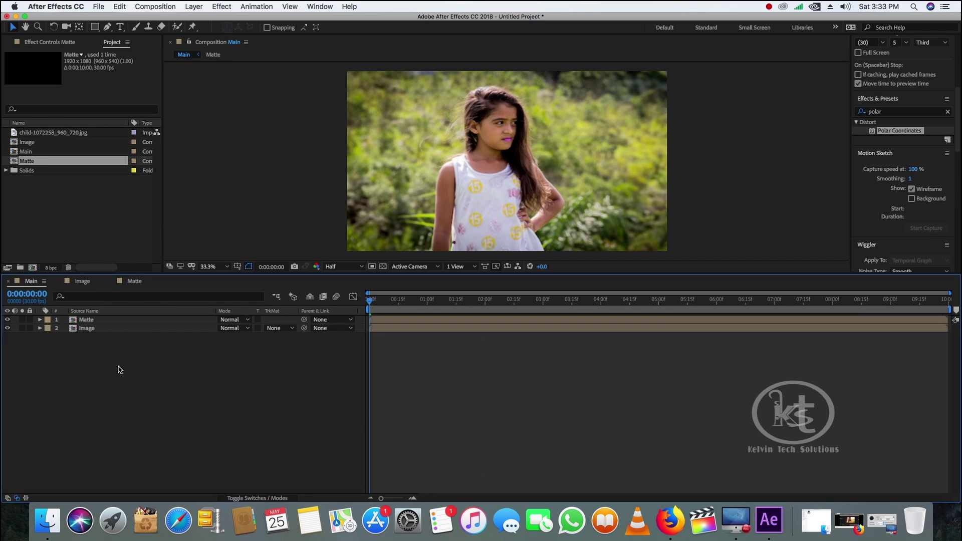
pyautogui.click(289, 328)
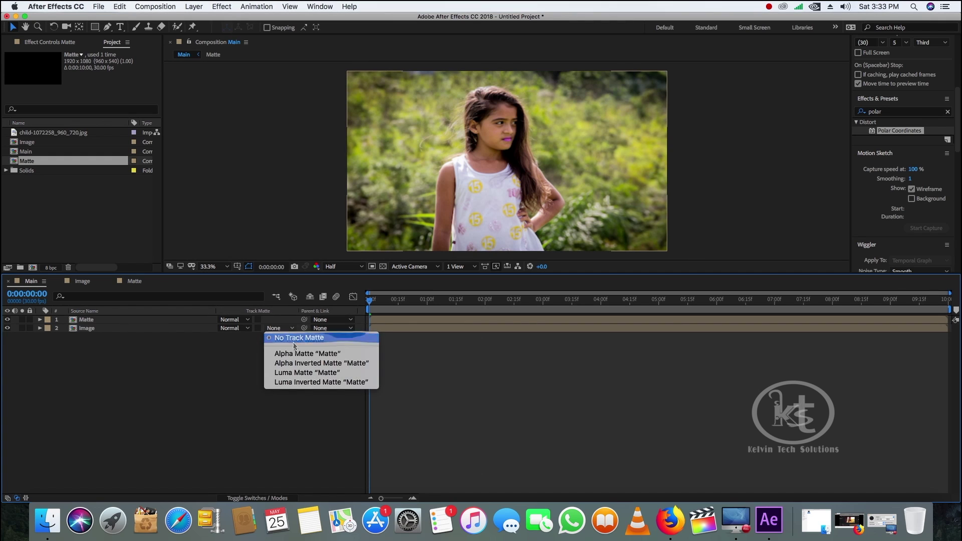
pyautogui.click(295, 354)
pyautogui.moveTo(369, 299)
pyautogui.mouseDown()
pyautogui.moveTo(457, 307)
pyautogui.moveTo(455, 320)
pyautogui.moveTo(367, 321)
pyautogui.moveTo(468, 322)
pyautogui.moveTo(368, 322)
pyautogui.mouseUp()
pyautogui.click(111, 328)
# Duplicate the Matte and Image layers and label the copies red
pyautogui.keyDown('shift'); pyautogui.click(113, 320); pyautogui.keyUp('shift')
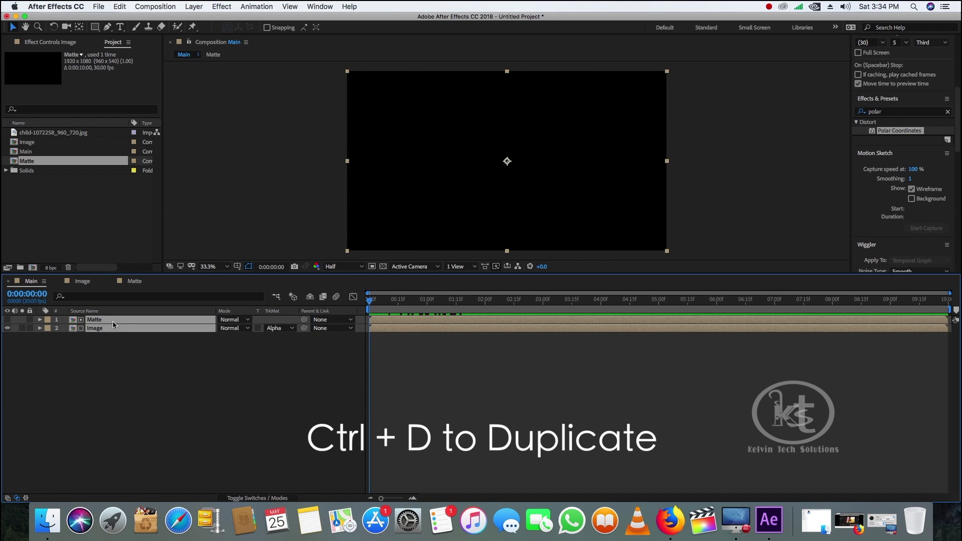
pyautogui.press('super+d')
pyautogui.click(47, 320)
pyautogui.click(77, 352)
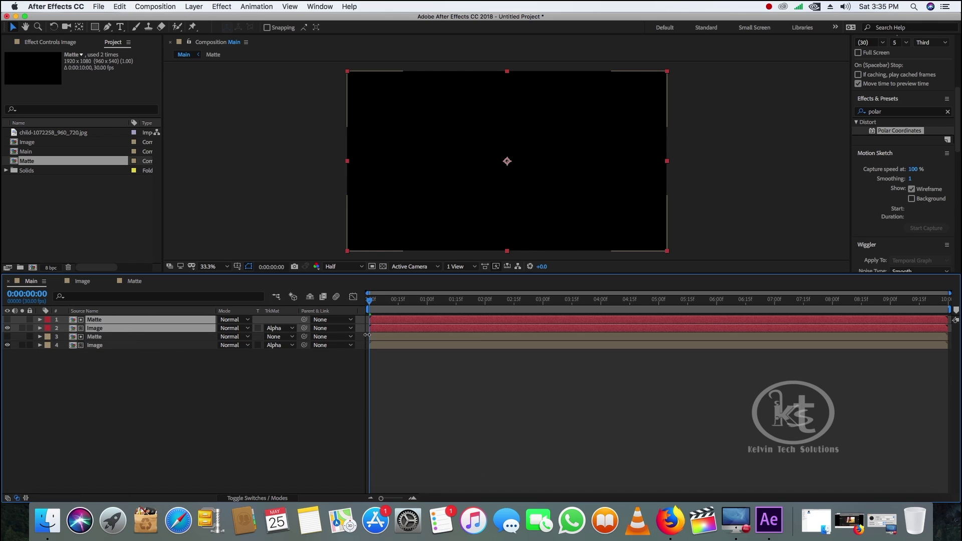
# Rotate the top Matte layer 180° and preview the result
pyautogui.press('r')
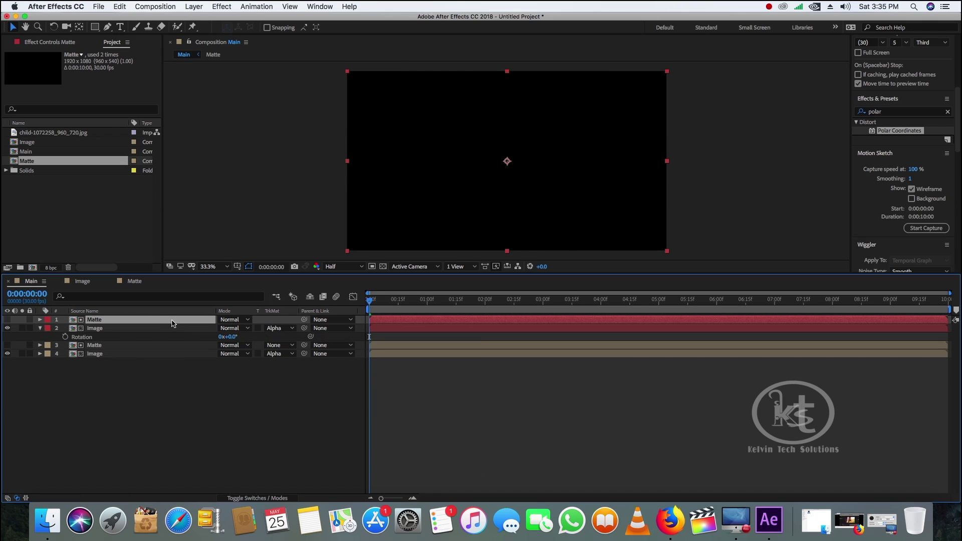
pyautogui.click(212, 326)
pyautogui.moveTo(229, 328); pyautogui.dragTo(333, 343)
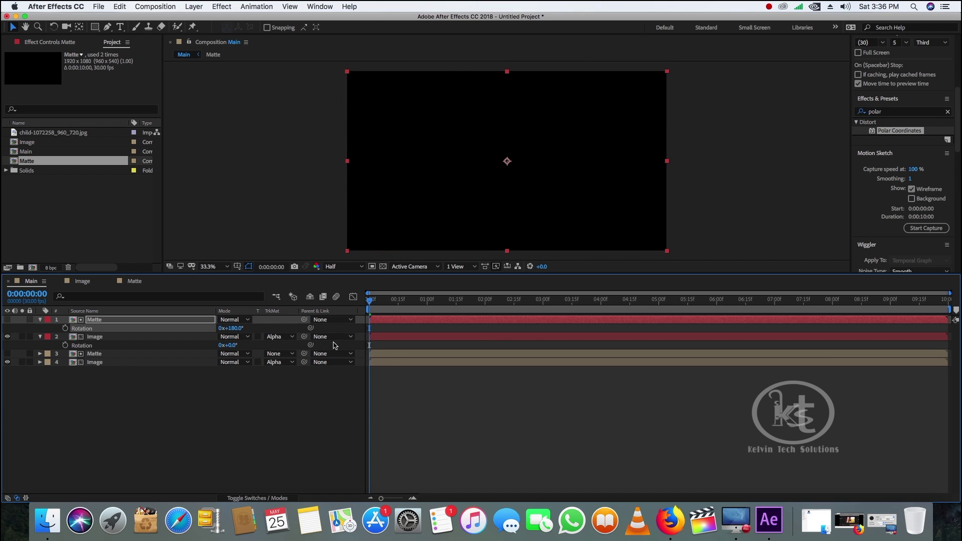
pyautogui.moveTo(371, 300); pyautogui.dragTo(593, 326)
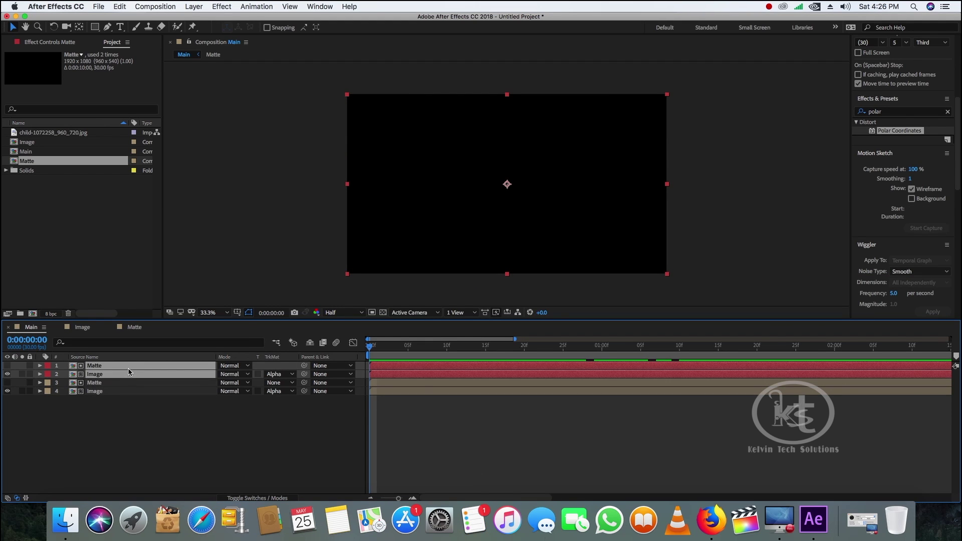
# Pre-compose the red Matte and Image pair into a comp named Bottom
pyautogui.rightClick(128, 372)
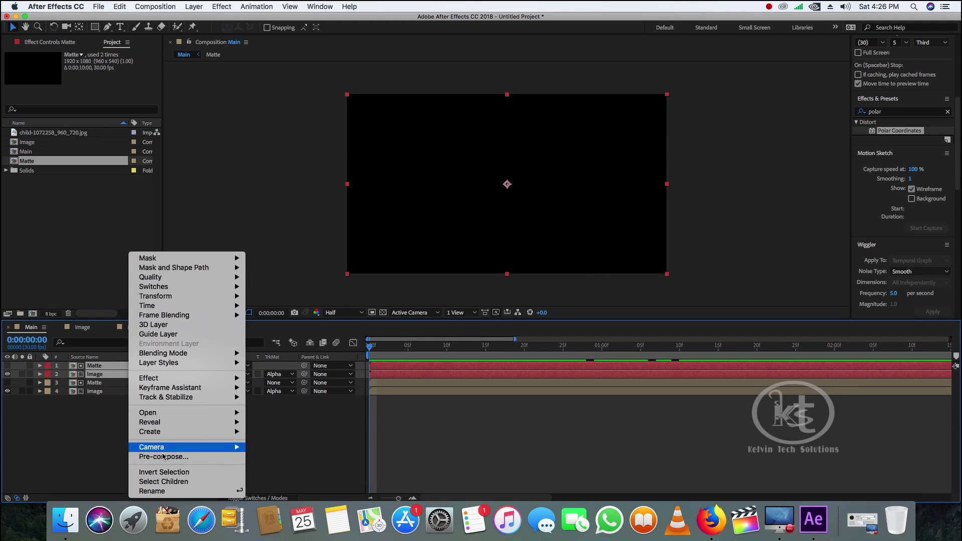
pyautogui.click(168, 456)
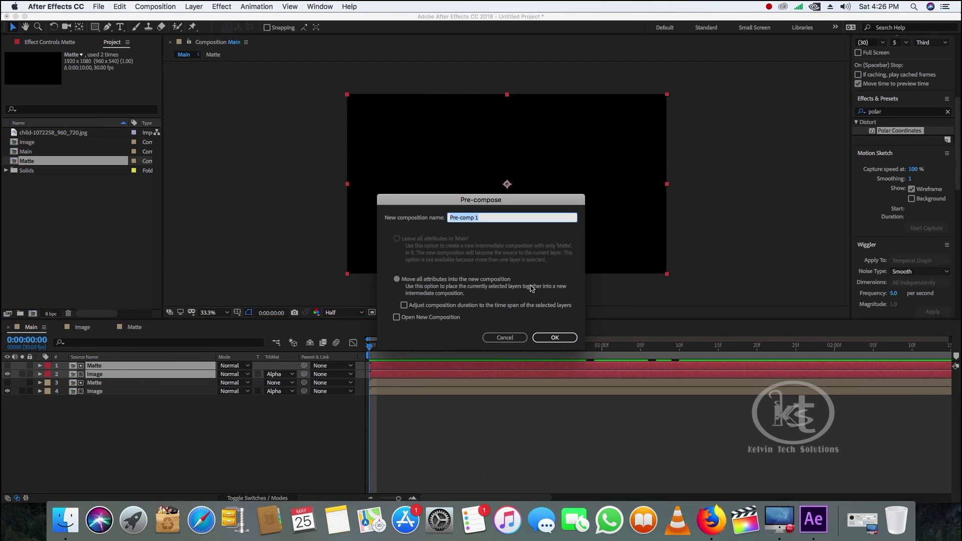
pyautogui.click(553, 337)
# Pre-compose the remaining Matte and Image pair into a comp named Top
pyautogui.click(115, 382)
pyautogui.keyDown('shift'); pyautogui.click(119, 375); pyautogui.keyUp('shift')
pyautogui.rightClick(119, 379)
pyautogui.click(170, 457)
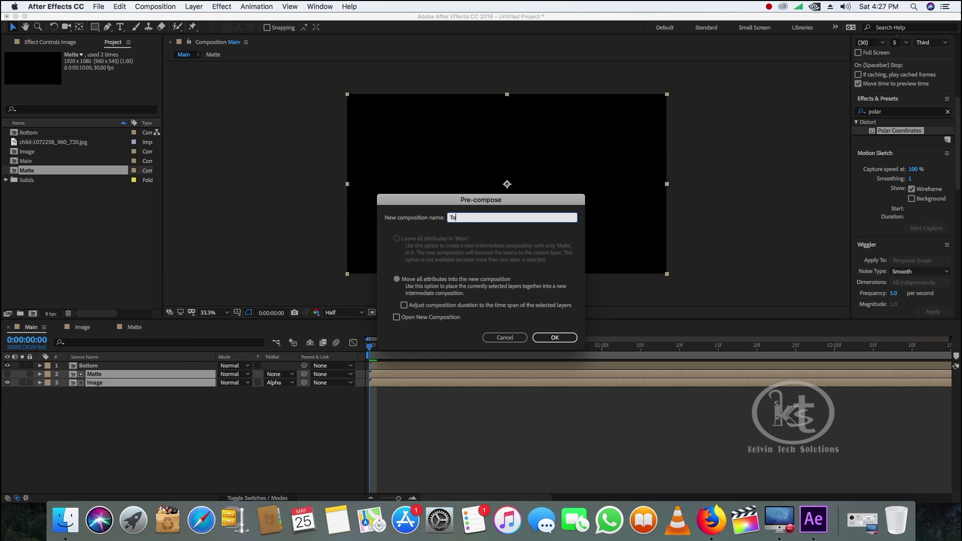
pyautogui.click(556, 339)
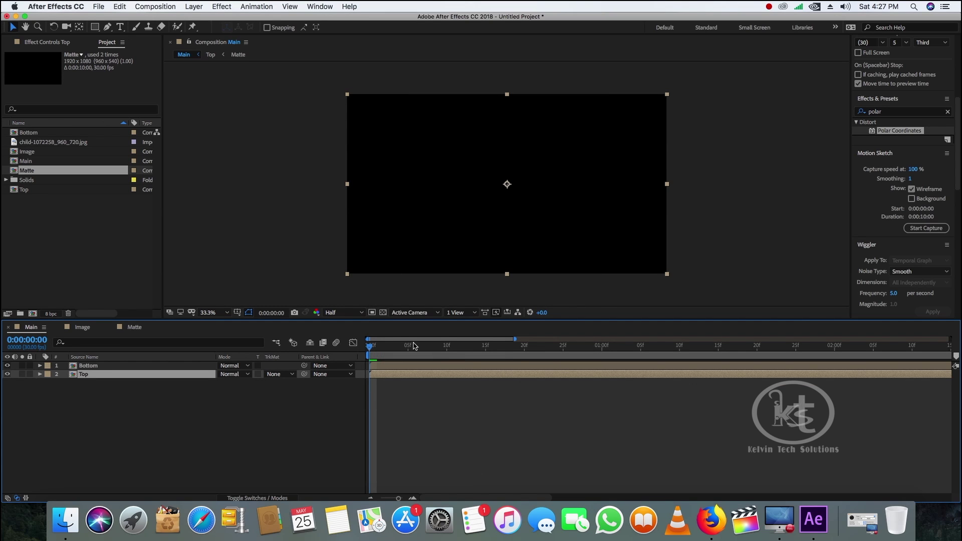
pyautogui.moveTo(371, 349); pyautogui.dragTo(340, 382)
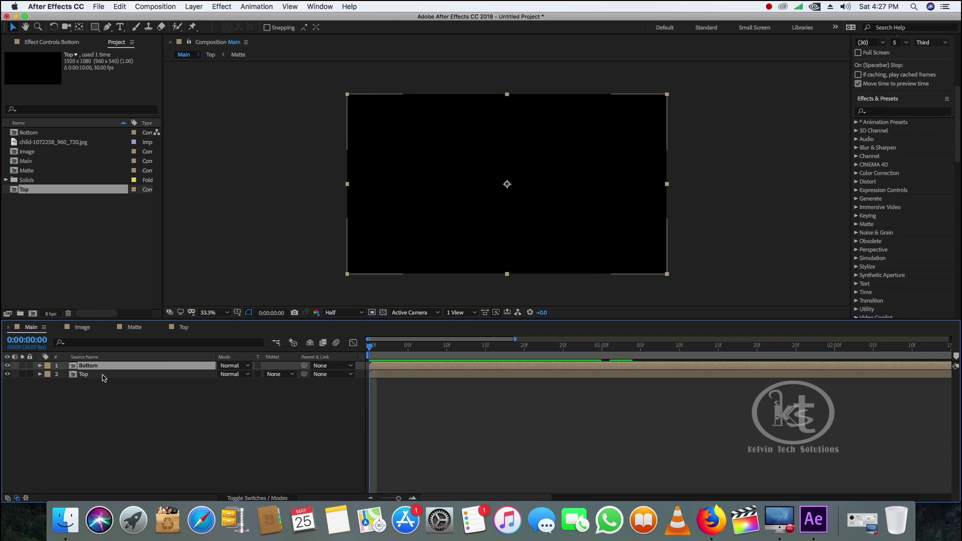
# Duplicate the Bottom and Top layers
pyautogui.keyDown('shift'); pyautogui.click(102, 375); pyautogui.keyUp('shift')
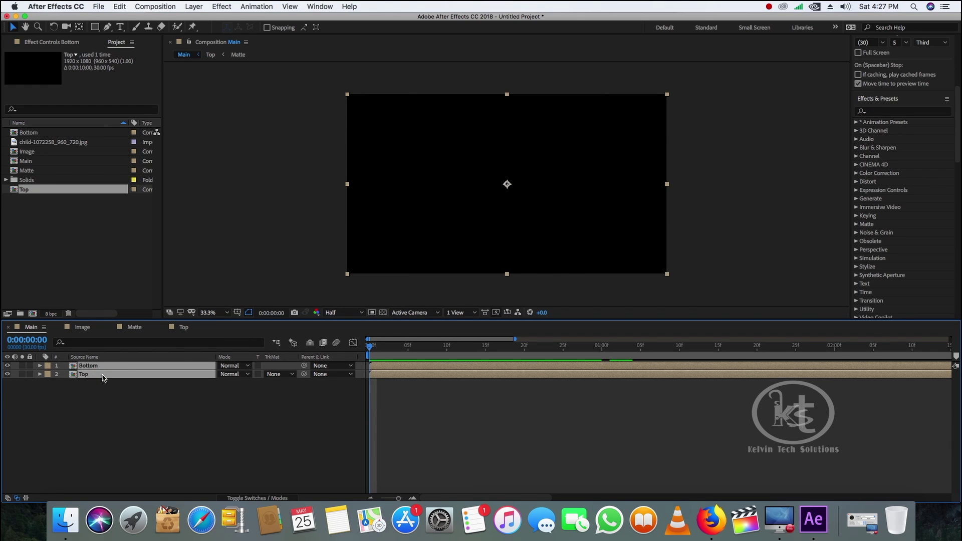
pyautogui.press('super+d')
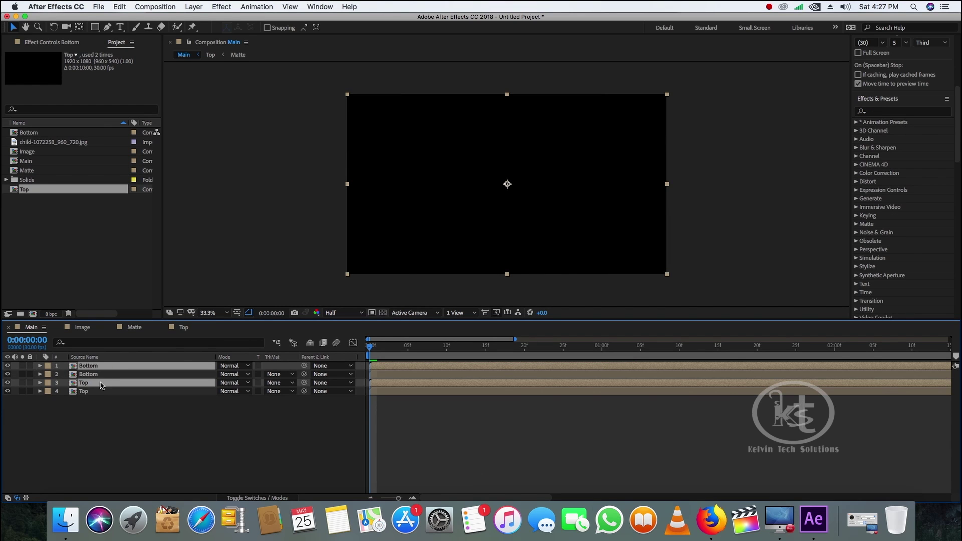
pyautogui.click(47, 386)
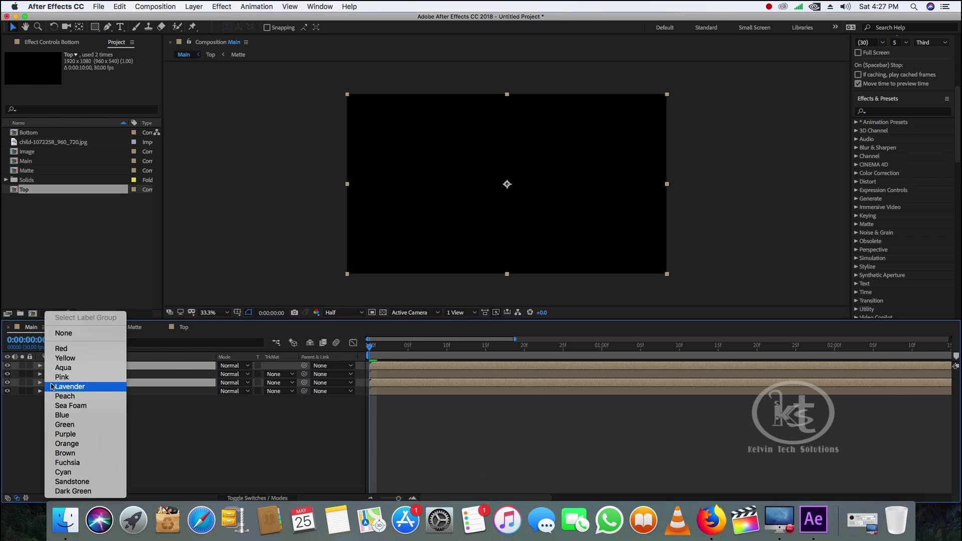
# Label the first Bottom and Top red, start them a few frames later, and preview
pyautogui.click(72, 332)
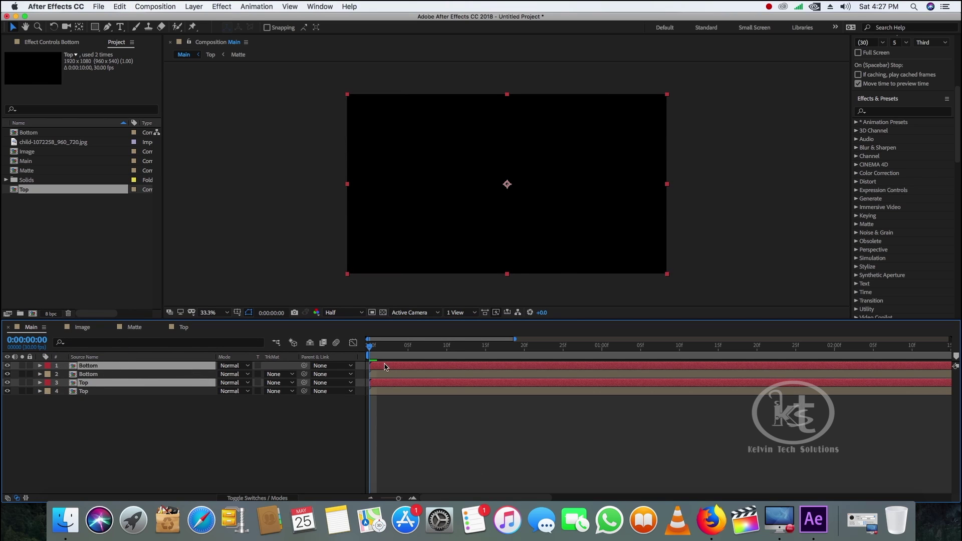
pyautogui.moveTo(380, 367); pyautogui.dragTo(389, 367)
pyautogui.press('space')
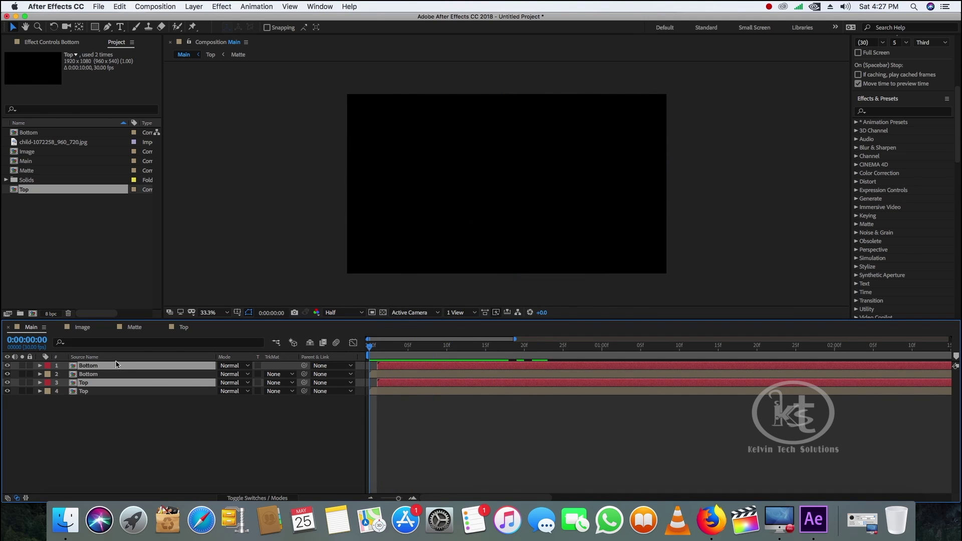
pyautogui.click(101, 403)
pyautogui.click(97, 391)
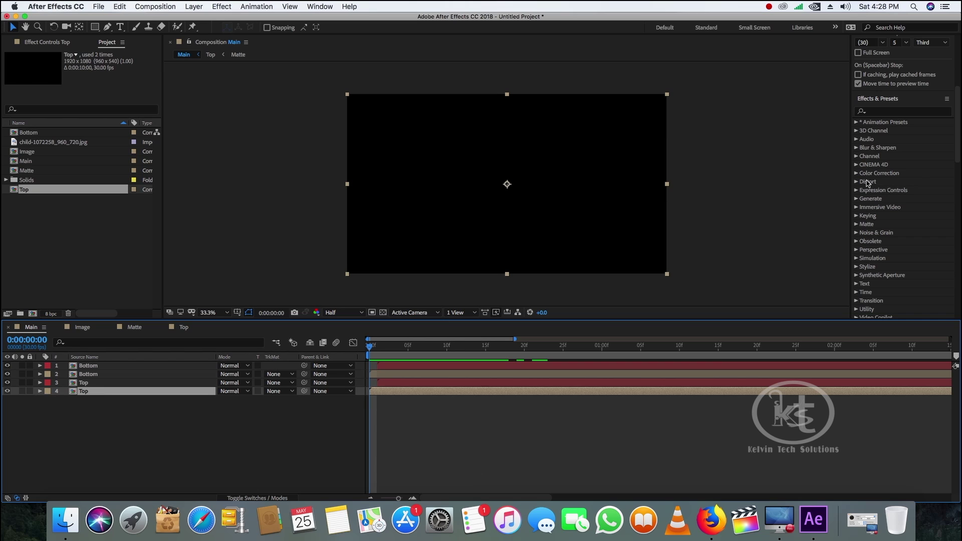
# Apply the Fill effect to the second Bottom layer and set its colour to white (FFFFFF)
pyautogui.click(893, 112)
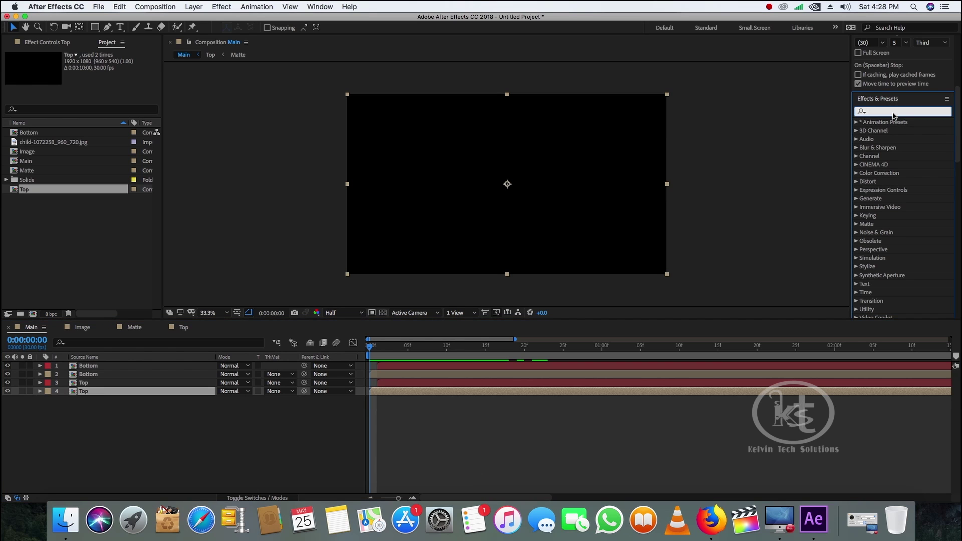
pyautogui.write('fill')
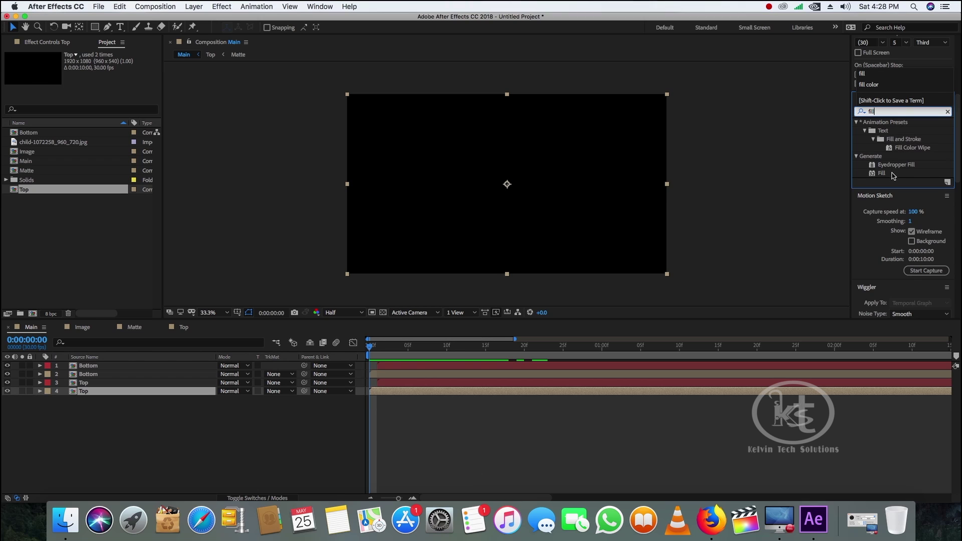
pyautogui.moveTo(893, 175); pyautogui.dragTo(536, 200)
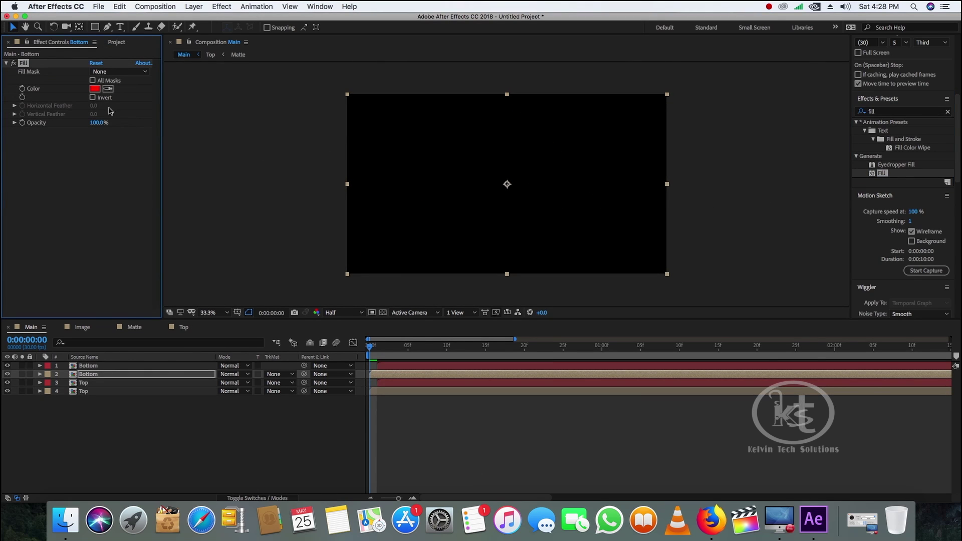
pyautogui.click(94, 89)
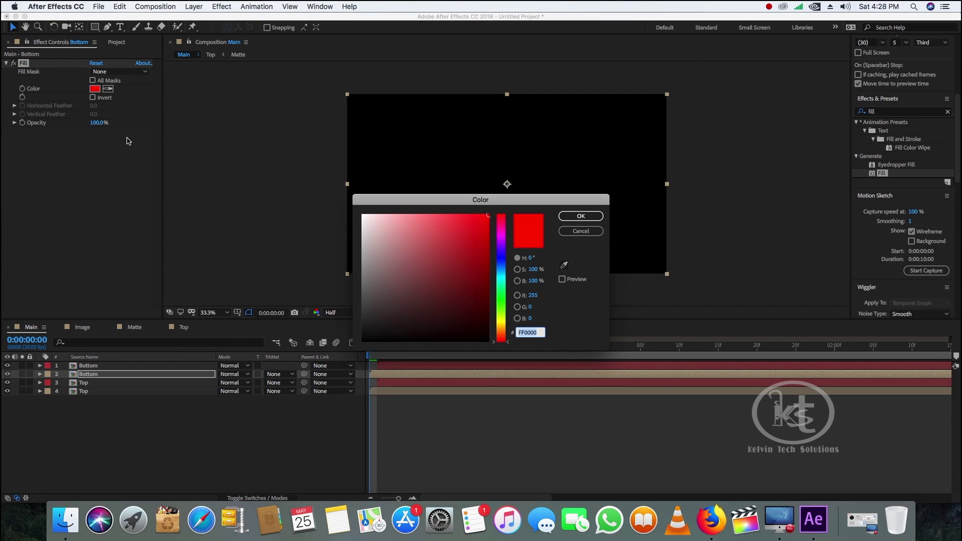
pyautogui.moveTo(373, 239); pyautogui.dragTo(356, 208)
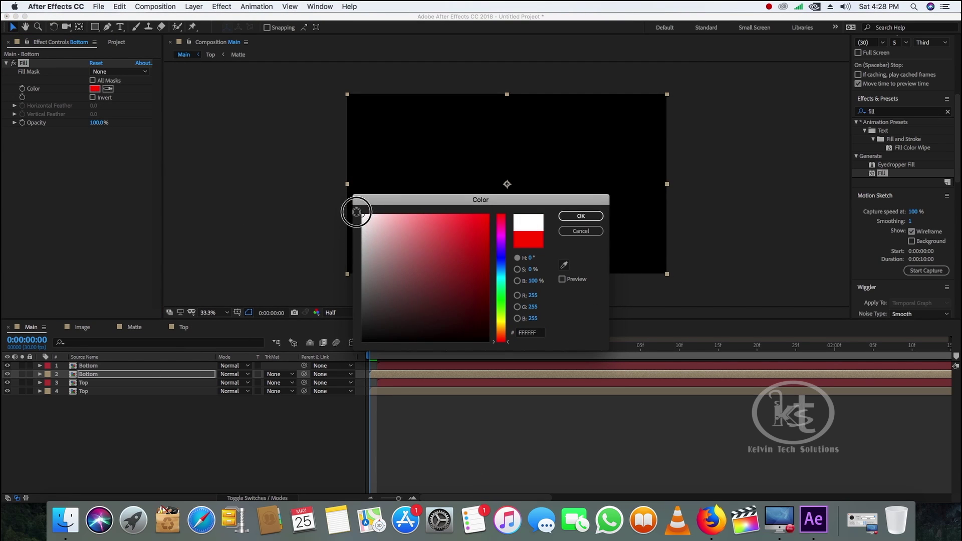
pyautogui.click(579, 219)
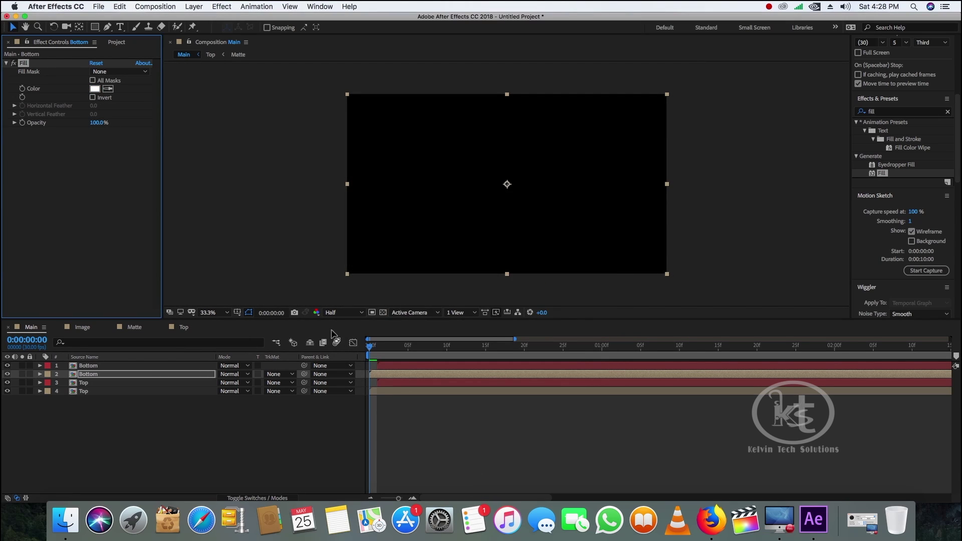
pyautogui.moveTo(369, 349); pyautogui.dragTo(432, 364)
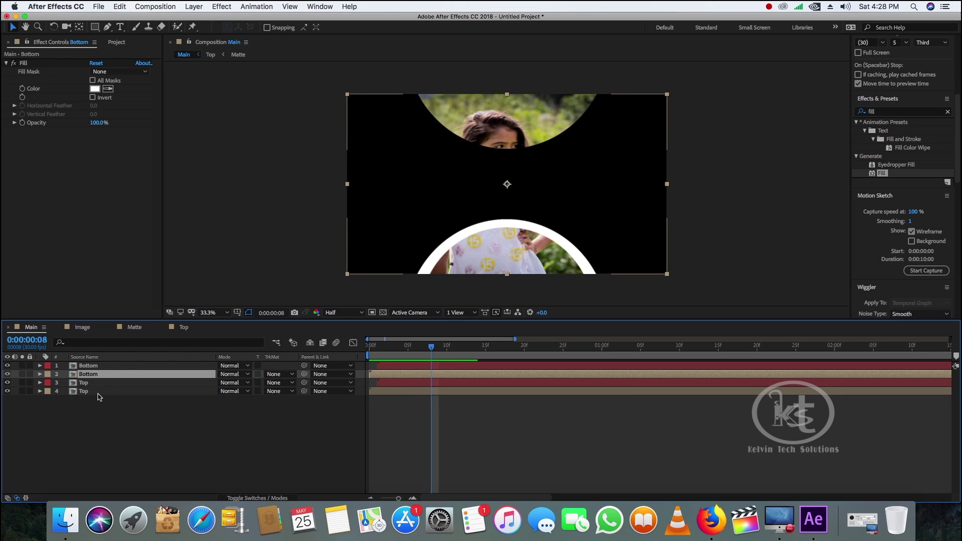
# Copy the white Fill effect from the Bottom layer and paste it onto the second Top layer
pyautogui.click(106, 384)
pyautogui.click(106, 375)
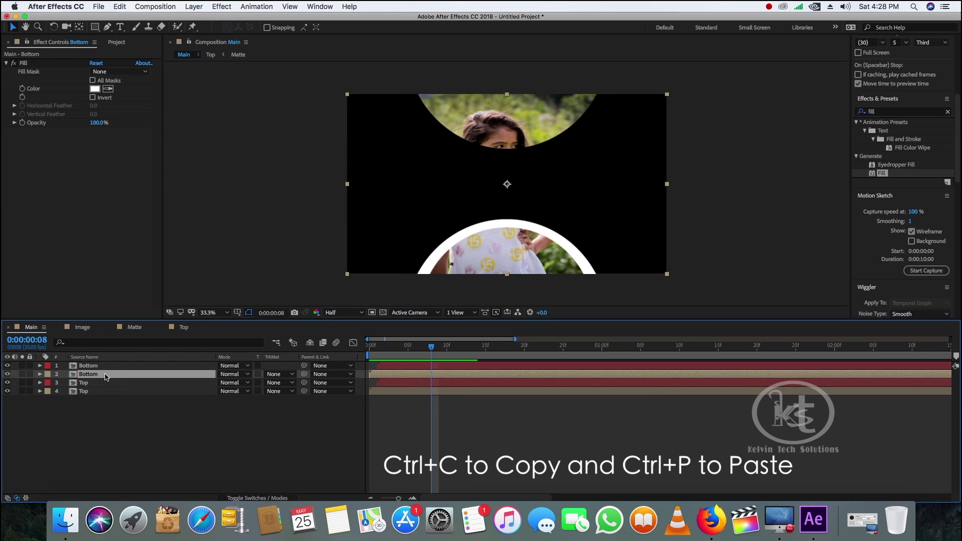
pyautogui.click(24, 63)
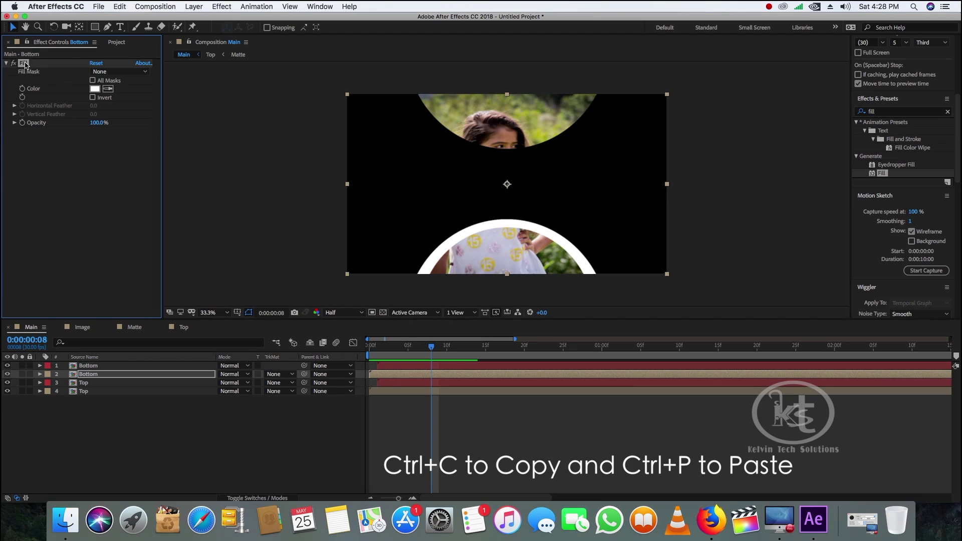
pyautogui.click(109, 391)
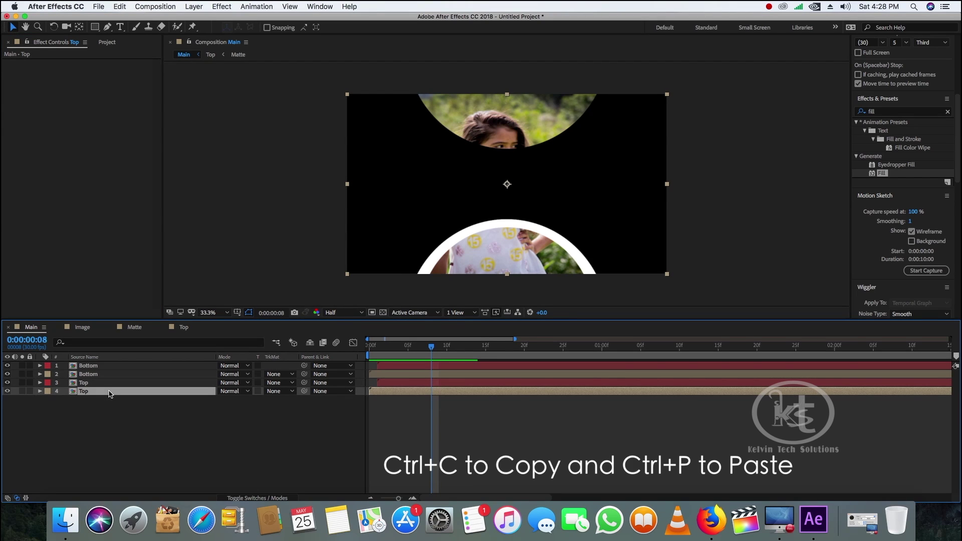
pyautogui.press('super+v')
pyautogui.moveTo(430, 350); pyautogui.dragTo(647, 390)
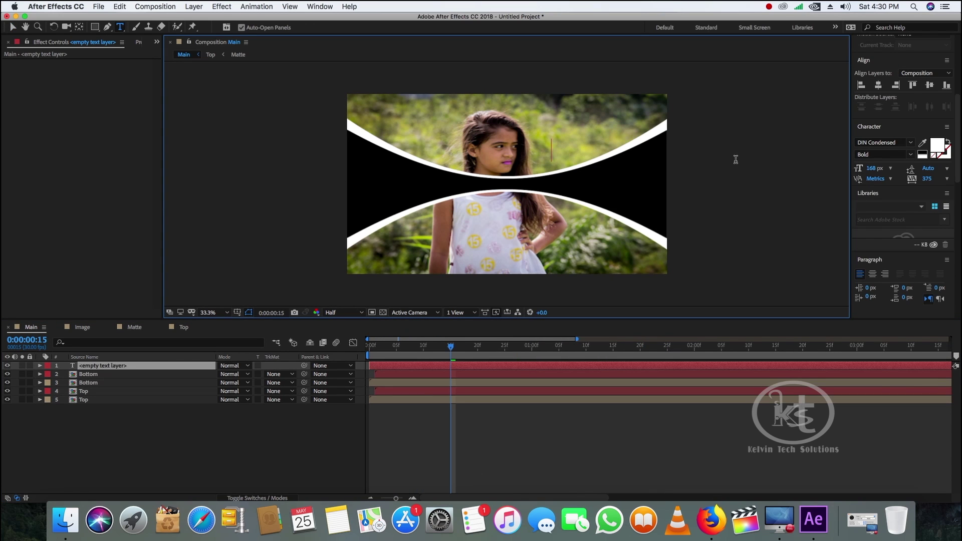
# Add a white 'Elegant' title in Impact at the upper right, then duplicate the Top layer
pyautogui.write('Elen')
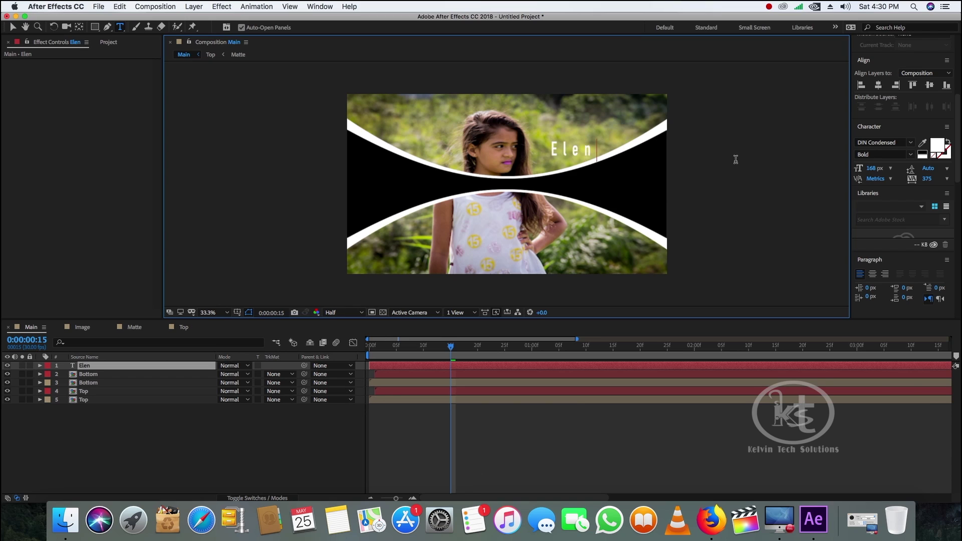
pyautogui.press('BackSpace')
pyautogui.write('gant')
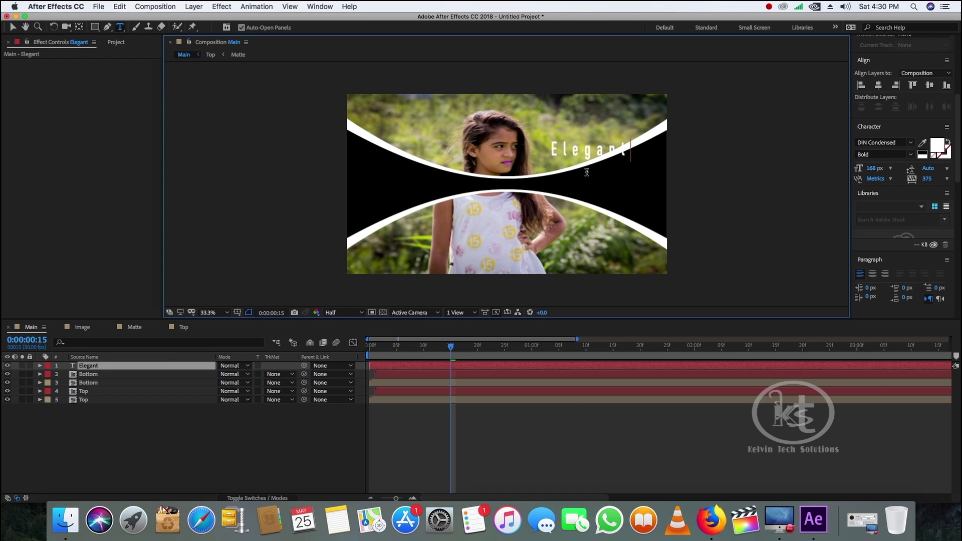
pyautogui.click(14, 28)
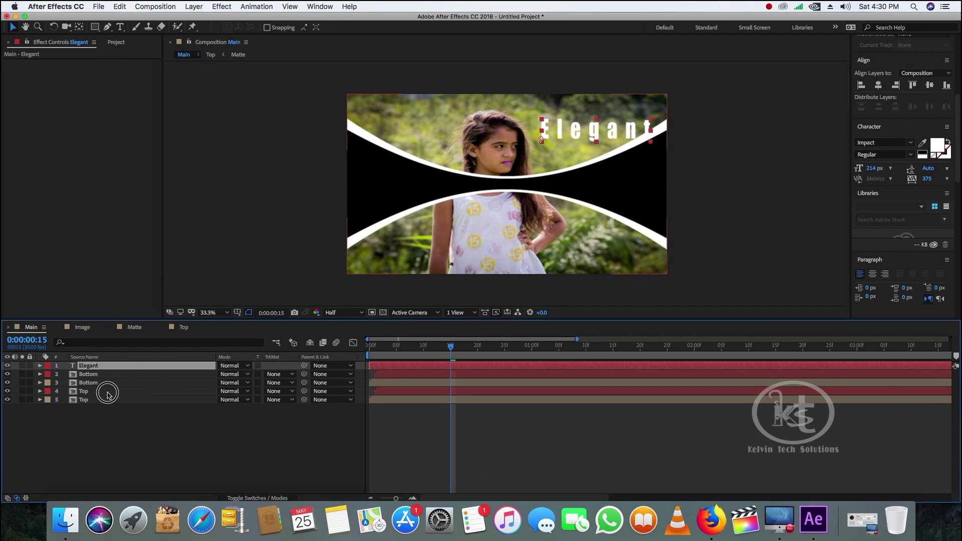
pyautogui.click(108, 392)
pyautogui.press('super+d')
pyautogui.rightClick(110, 394)
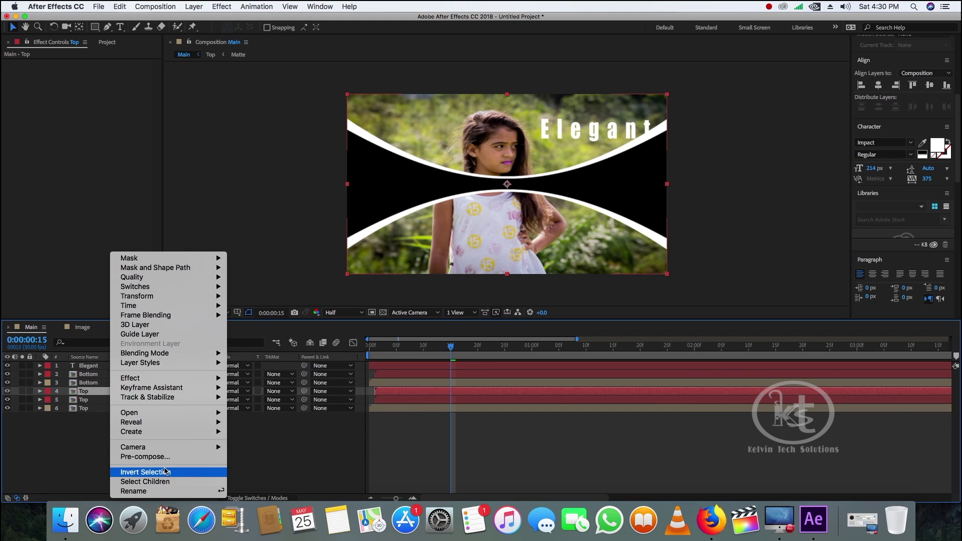
# Rename the duplicate to Matte, move it to the top, and make it Elegant's Alpha Matte
pyautogui.click(159, 492)
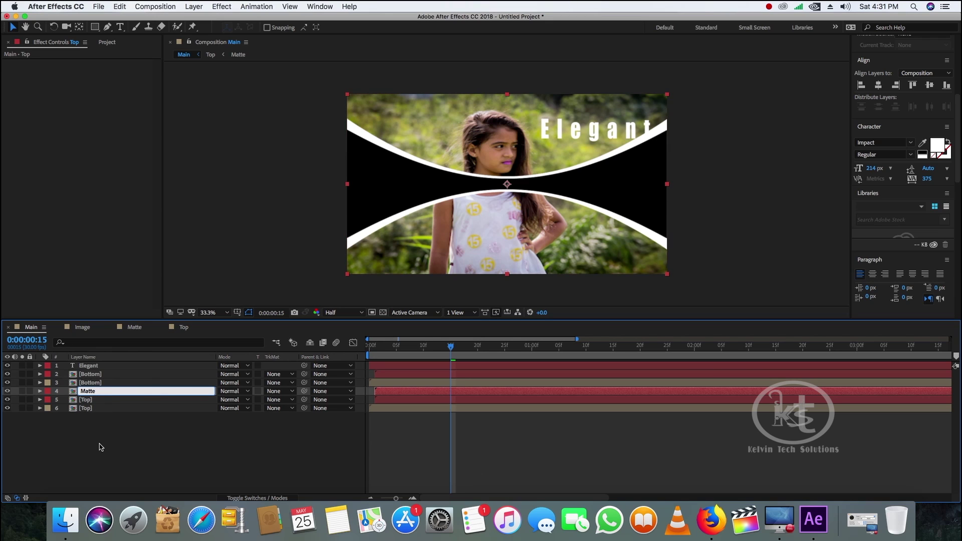
pyautogui.press('Return')
pyautogui.moveTo(93, 392); pyautogui.dragTo(94, 363)
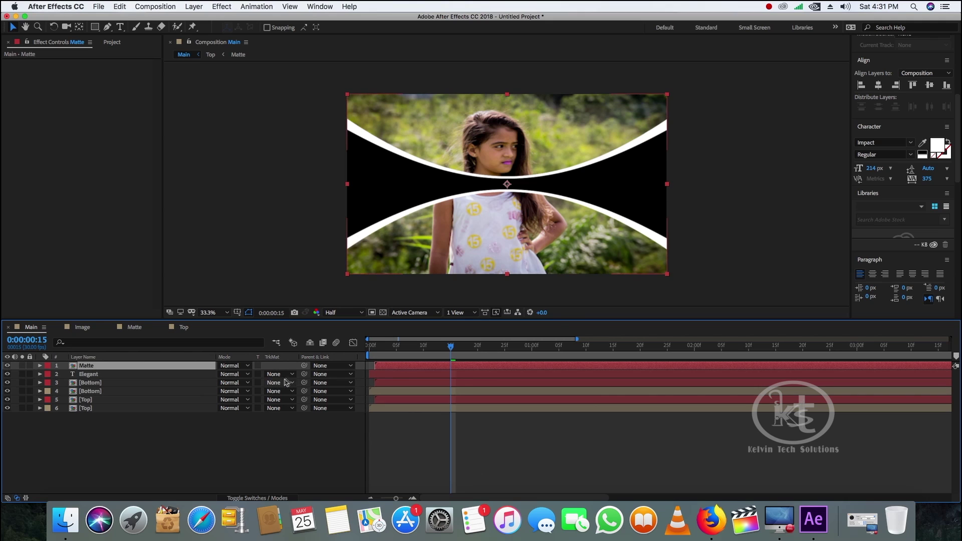
pyautogui.click(292, 375)
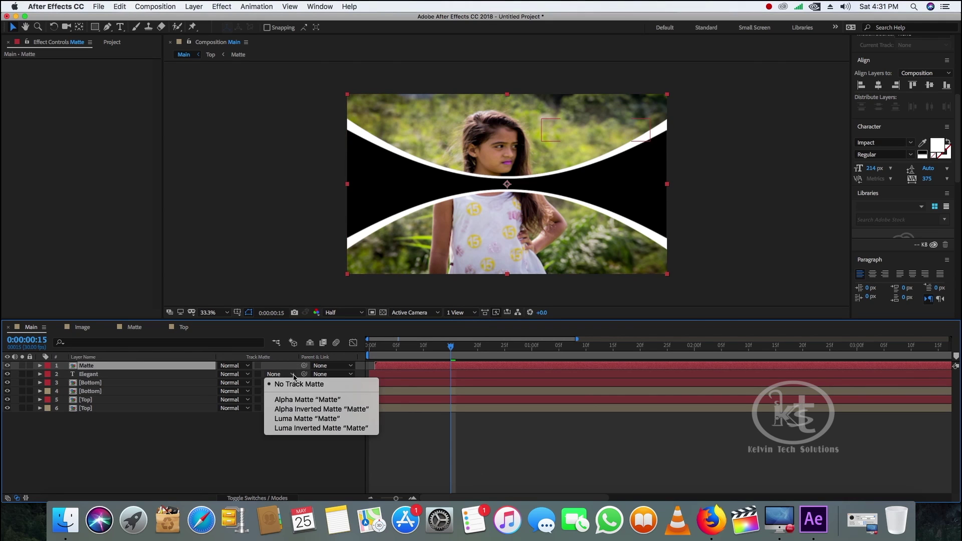
pyautogui.click(302, 399)
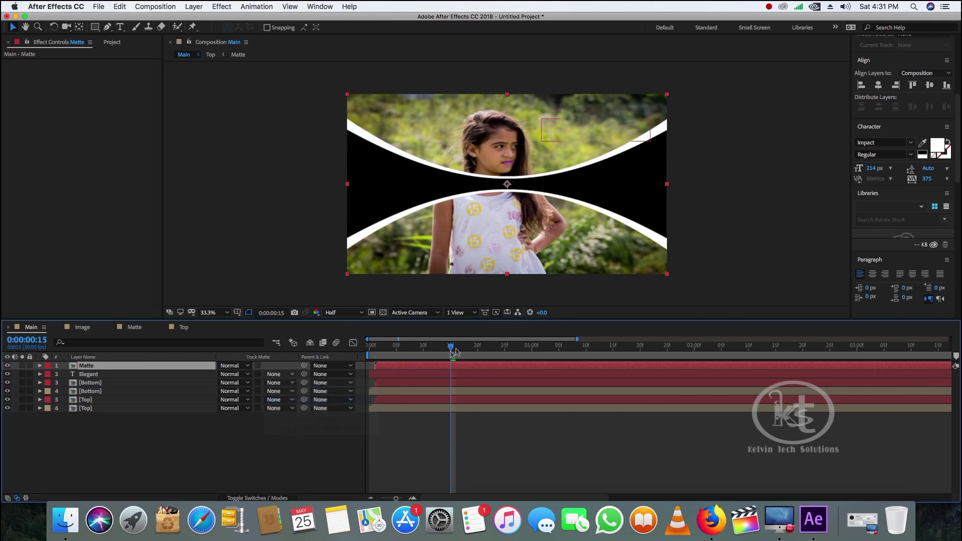
pyautogui.moveTo(452, 347); pyautogui.dragTo(475, 360)
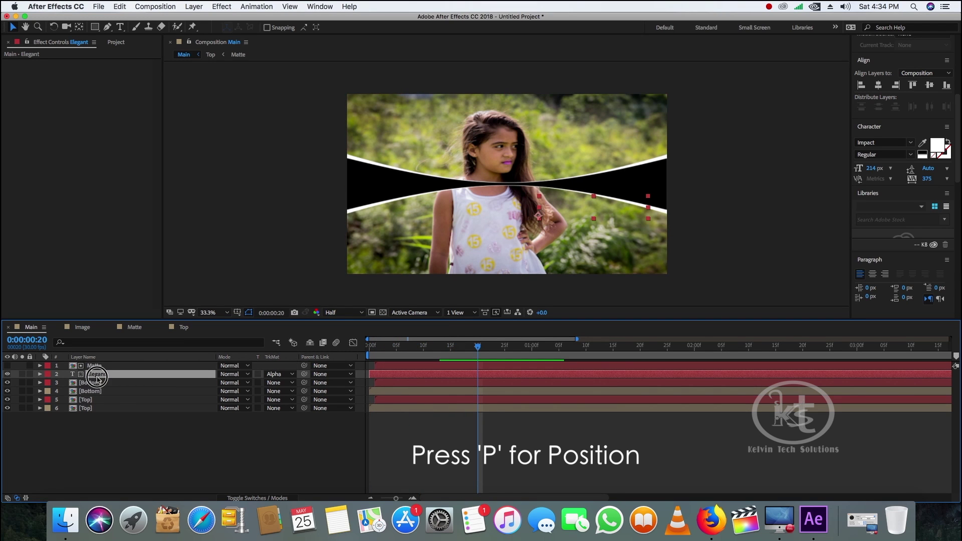
# Keyframe Elegant's Position so the title rises into place at 1164,489 by about 1:05
pyautogui.press('p')
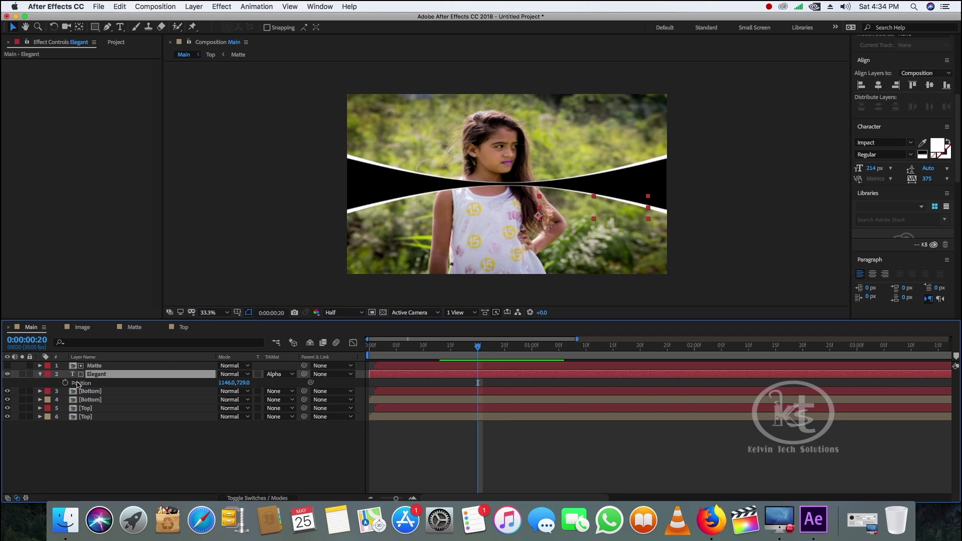
pyautogui.click(65, 384)
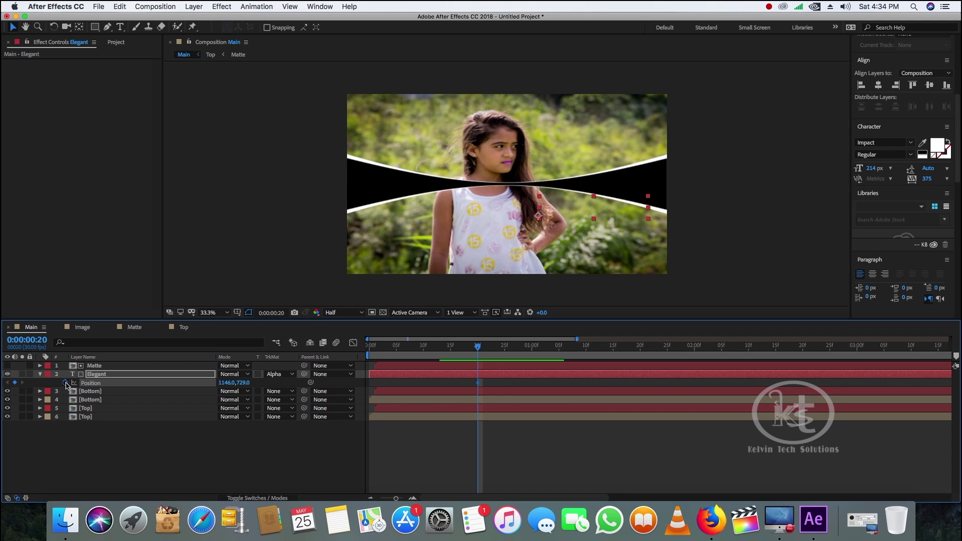
pyautogui.moveTo(480, 349); pyautogui.dragTo(558, 356)
pyautogui.press('=')
pyautogui.click(154, 379)
pyautogui.moveTo(593, 213); pyautogui.dragTo(596, 173)
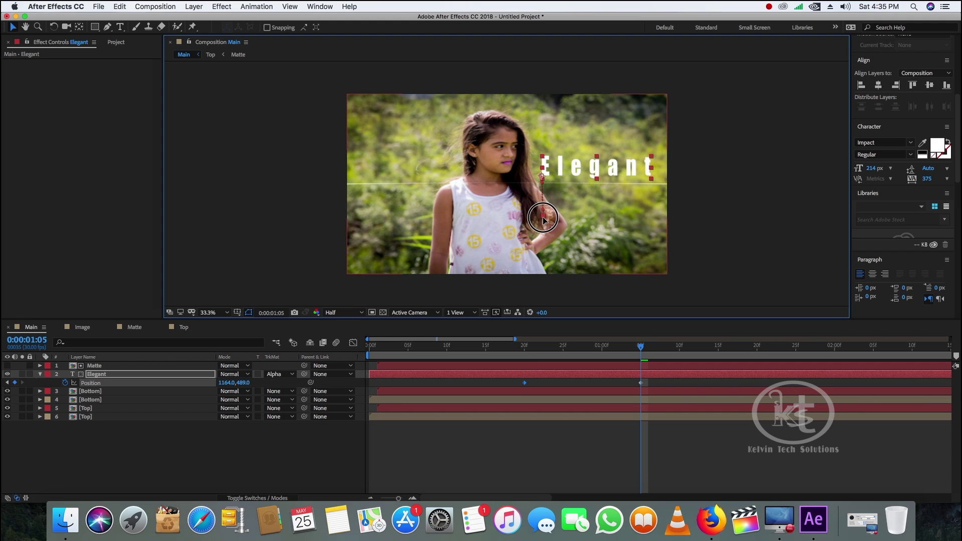
pyautogui.moveTo(635, 352)
pyautogui.mouseDown()
pyautogui.moveTo(526, 350)
pyautogui.moveTo(669, 350)
pyautogui.moveTo(640, 350)
pyautogui.mouseUp()
# Ease Elegant's last Position keyframe in the speed graph and preview the slide-in
pyautogui.click(671, 365)
pyautogui.moveTo(672, 397); pyautogui.dragTo(498, 369)
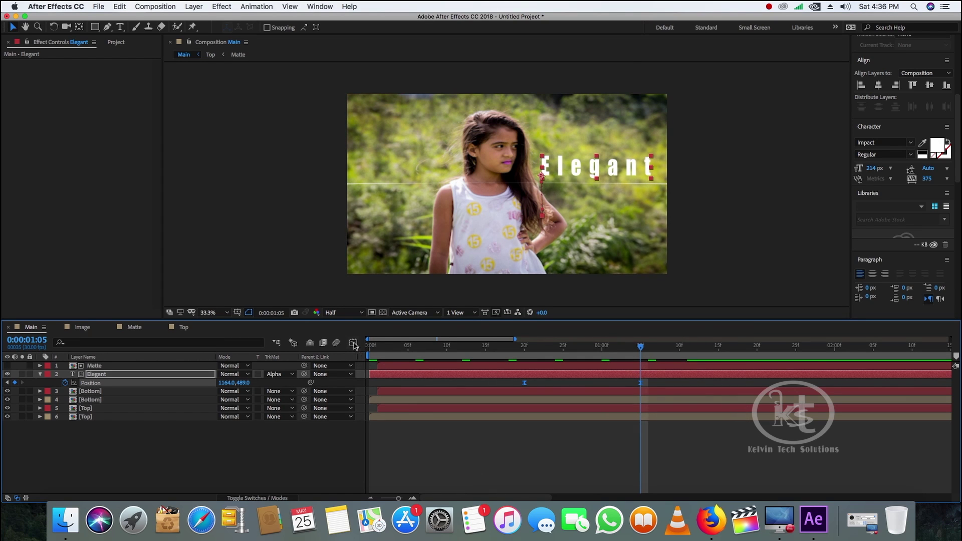
pyautogui.click(353, 344)
pyautogui.moveTo(655, 468); pyautogui.dragTo(580, 469)
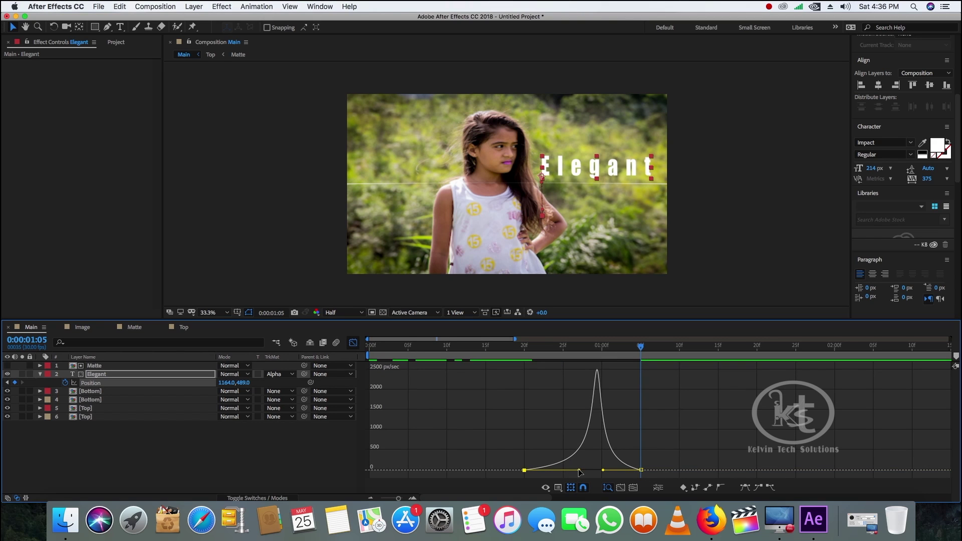
pyautogui.click(353, 343)
pyautogui.moveTo(639, 352); pyautogui.dragTo(412, 378)
pyautogui.press('space')
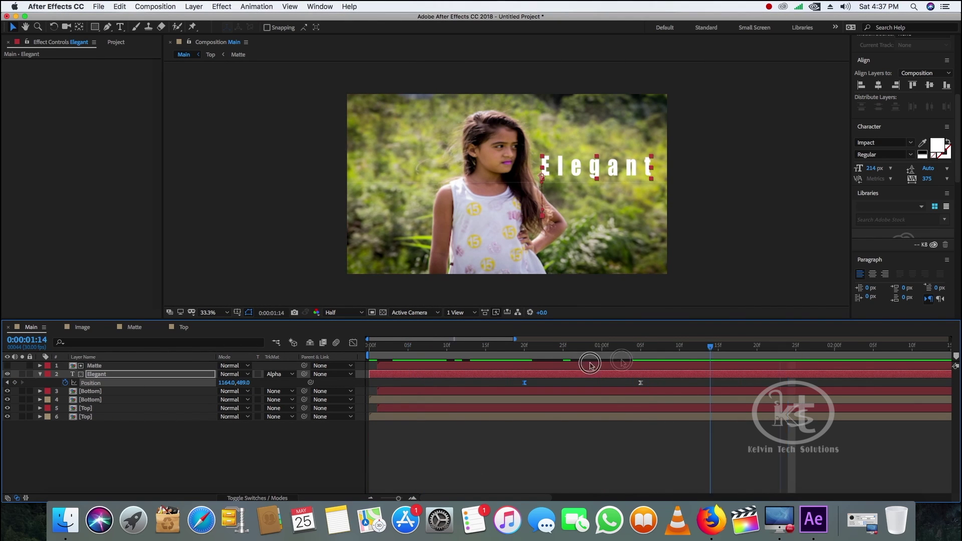
# Add a new white 'Look' text layer to the composition
pyautogui.press('super+t')
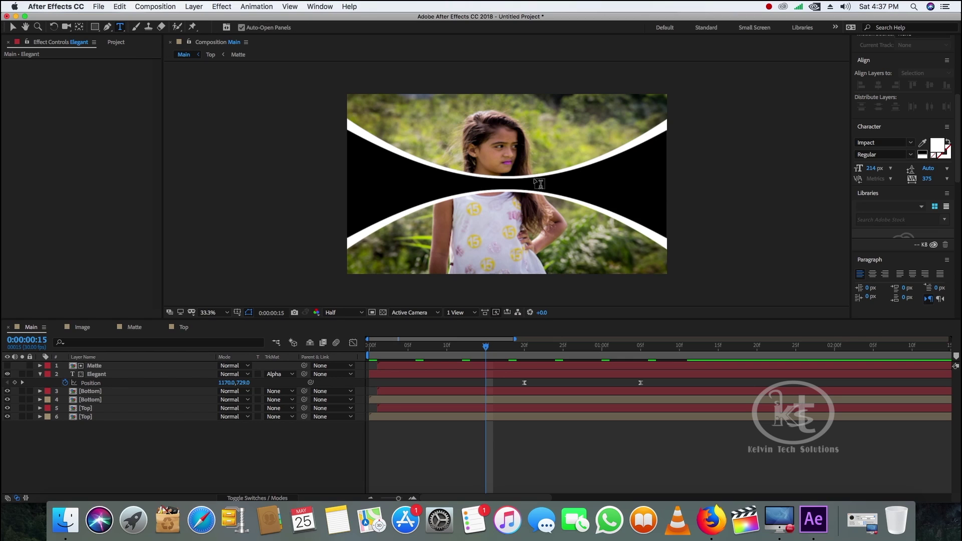
pyautogui.click(560, 156)
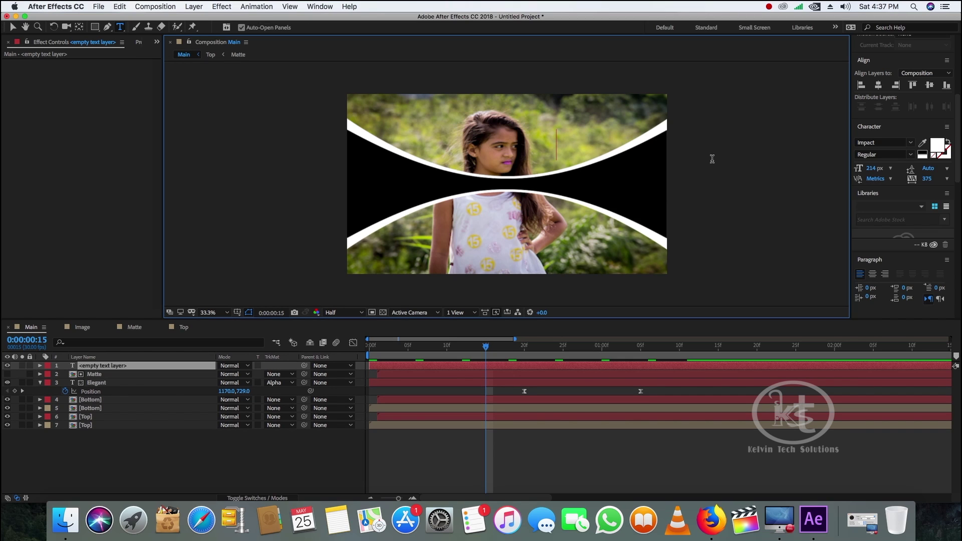
pyautogui.write('Look')
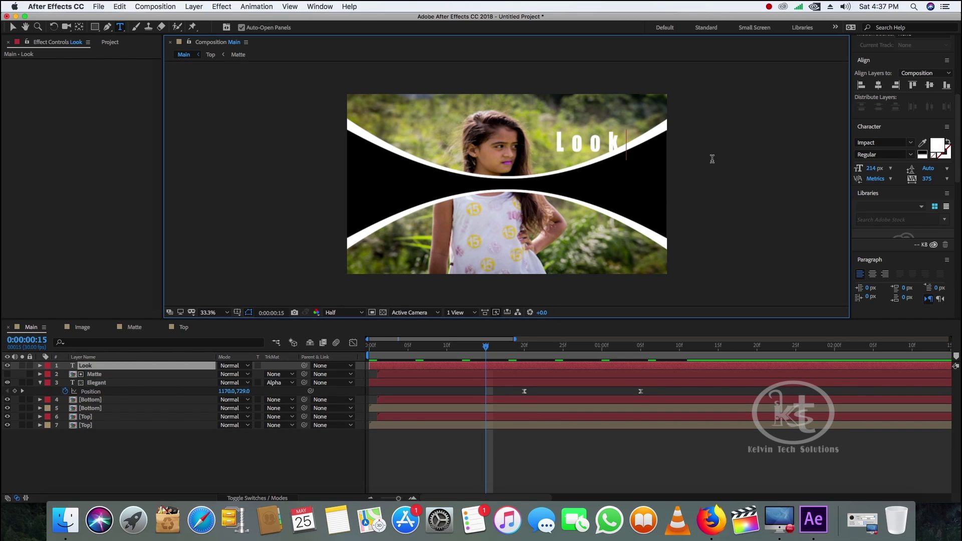
pyautogui.click(12, 28)
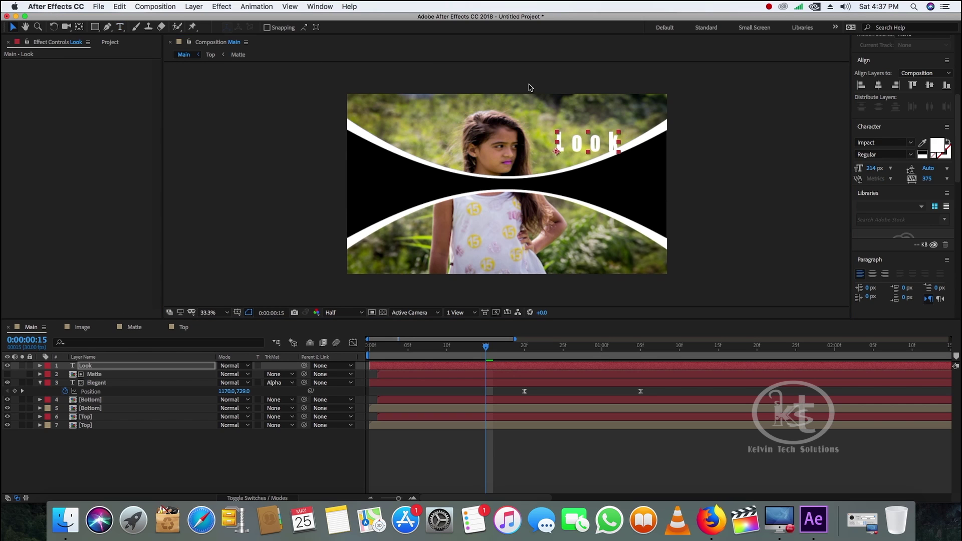
# Keyframe Look's Position from 0:00:00:21, ending below Elegant at 1290,678
pyautogui.moveTo(486, 350); pyautogui.dragTo(531, 355)
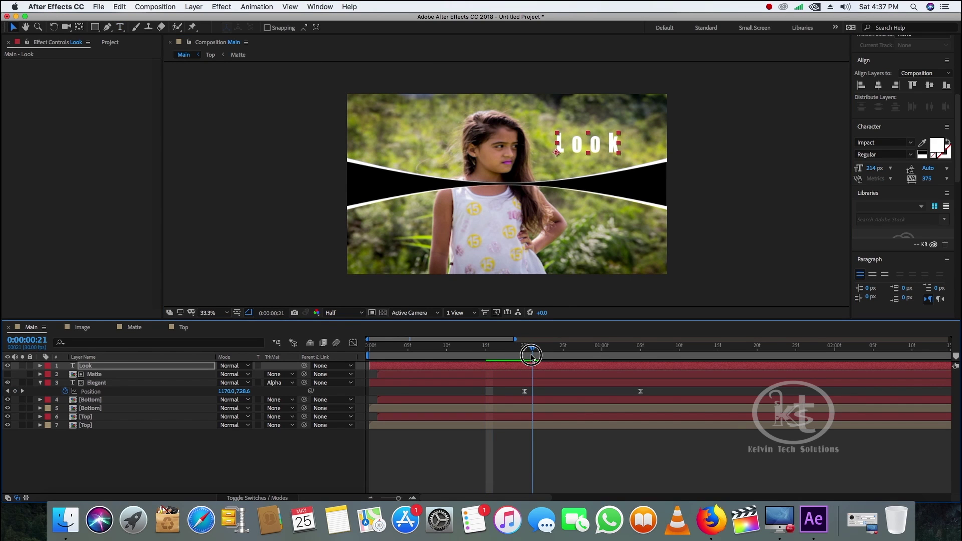
pyautogui.click(99, 366)
pyautogui.hotkey('alt', 'shift', 'p')
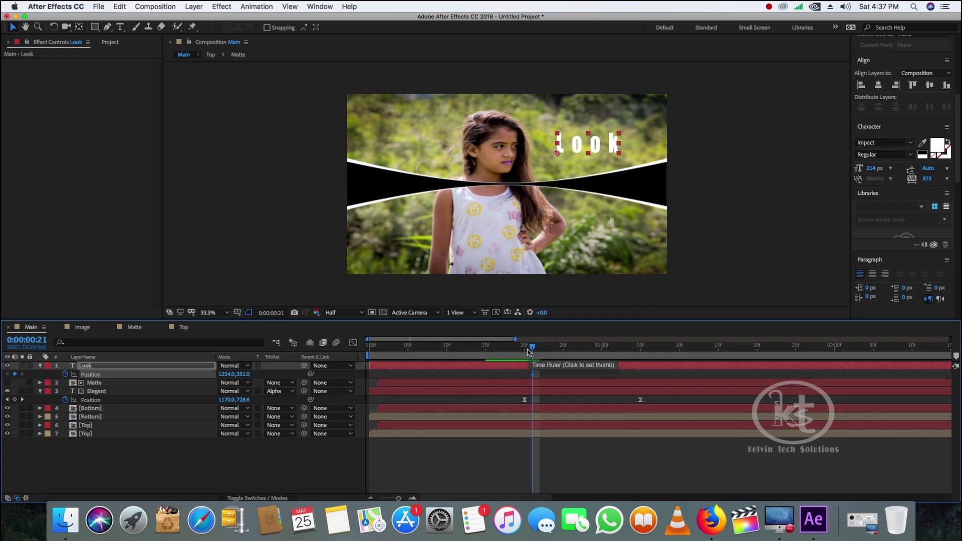
pyautogui.moveTo(535, 349); pyautogui.dragTo(648, 359)
pyautogui.moveTo(587, 149); pyautogui.dragTo(594, 204)
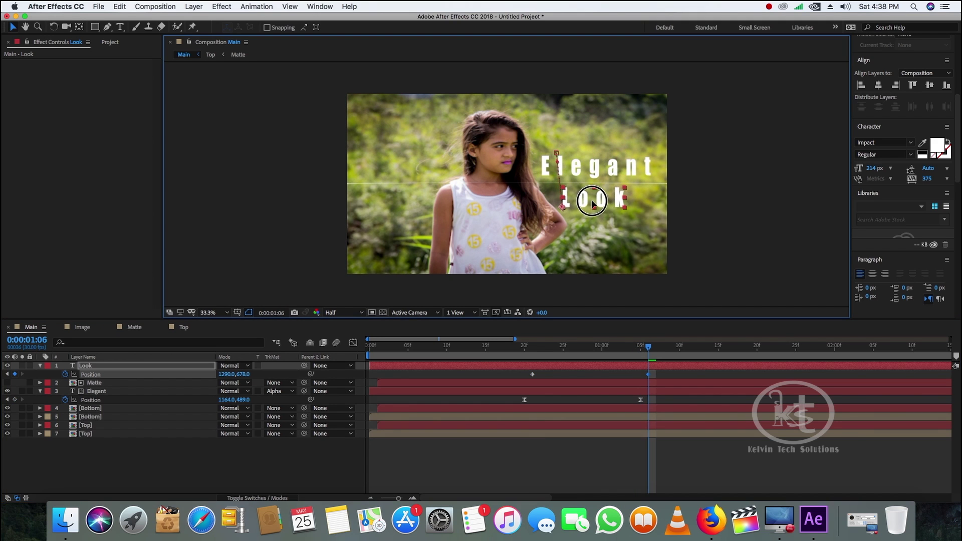
# Select both Look Position keyframes and scrub through the slide animation
pyautogui.click(563, 154)
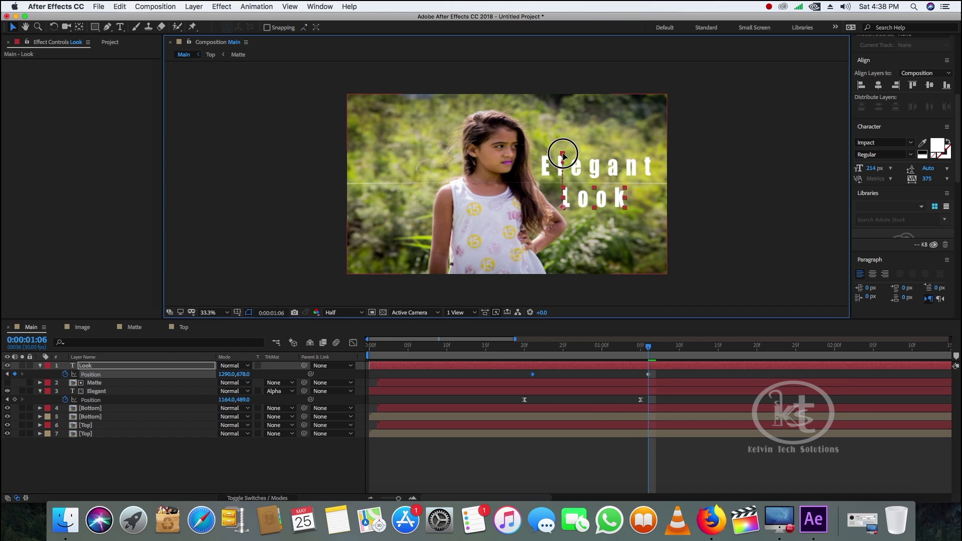
pyautogui.click(672, 379)
pyautogui.moveTo(505, 368); pyautogui.dragTo(694, 390)
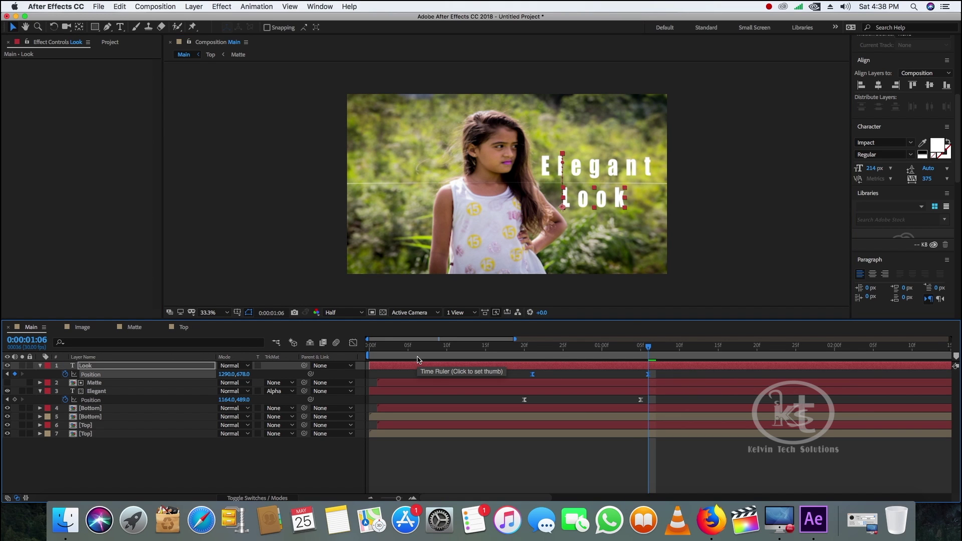
pyautogui.press('j')
pyautogui.click(548, 371)
pyautogui.moveTo(549, 371); pyautogui.dragTo(700, 392)
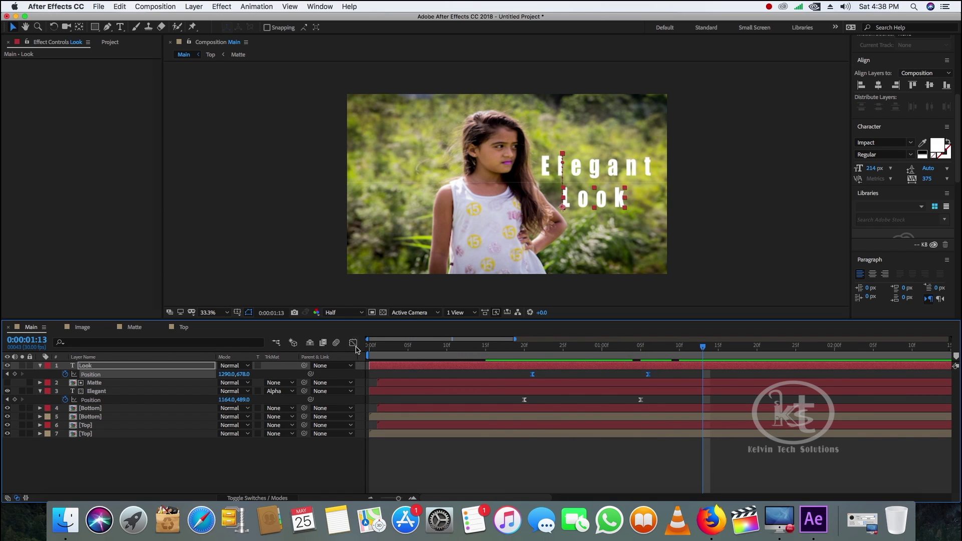
# Ease Look's Position keyframes in the speed graph and preview the whole animation
pyautogui.click(353, 343)
pyautogui.moveTo(676, 459); pyautogui.dragTo(510, 478)
pyautogui.moveTo(628, 468); pyautogui.dragTo(577, 467)
pyautogui.press('space')
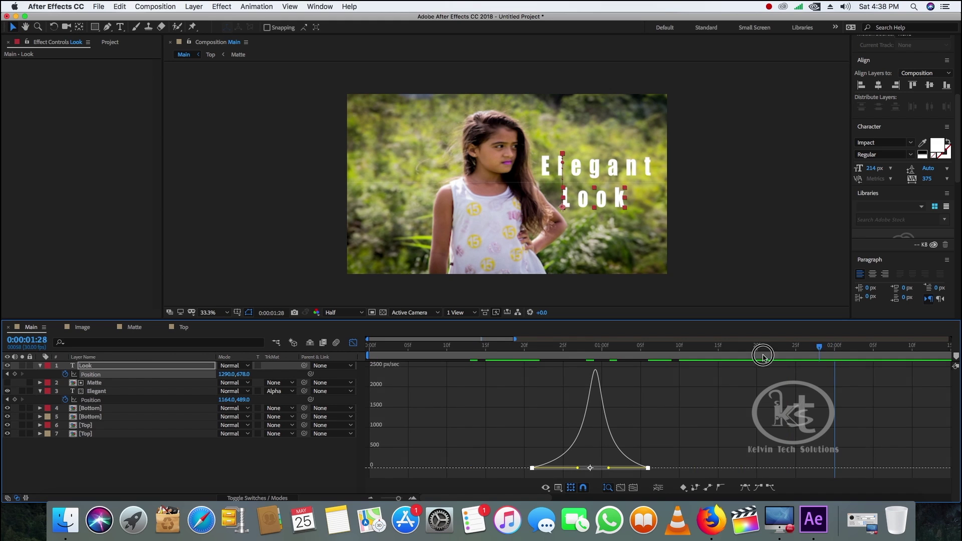
pyautogui.press('space')
pyautogui.click(353, 342)
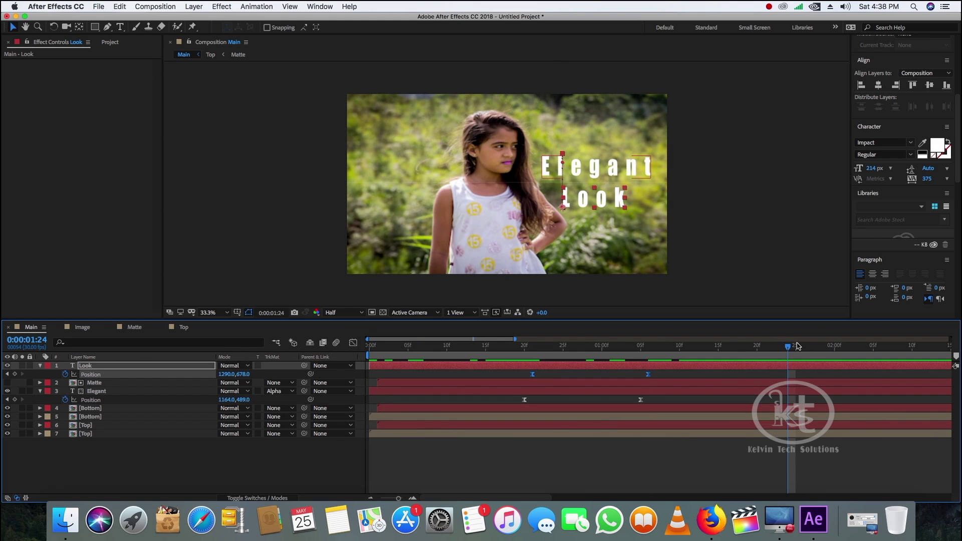
pyautogui.moveTo(371, 345); pyautogui.dragTo(516, 345)
pyautogui.click(85, 365)
# Duplicate the Bottom layer and rename the copy 'Matt2'
pyautogui.click(90, 408)
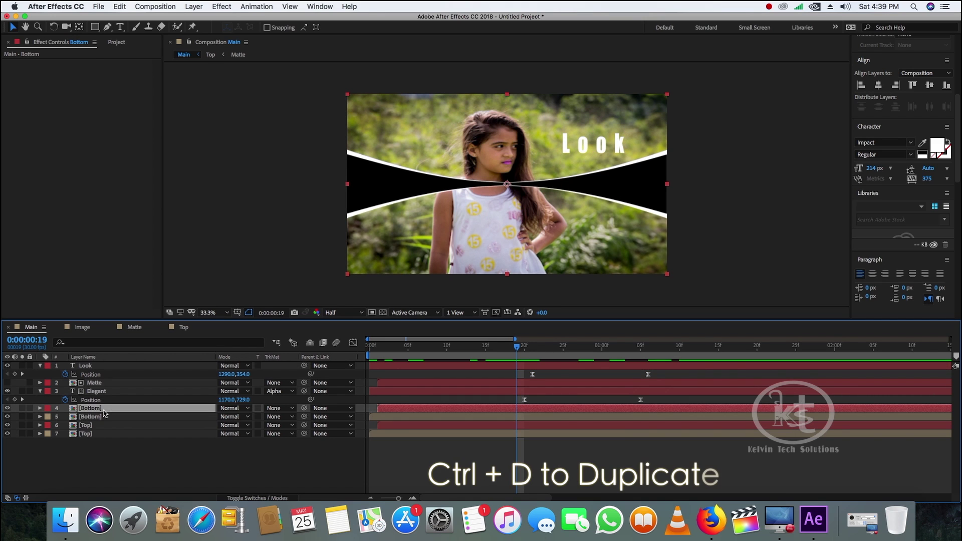
pyautogui.hotkey('ctrl', 'd')
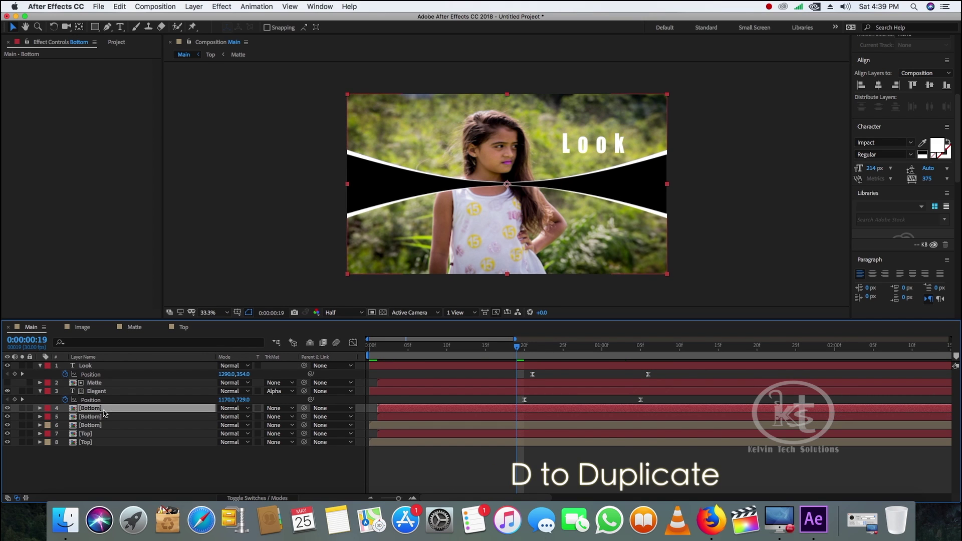
pyautogui.rightClick(104, 410)
pyautogui.click(128, 491)
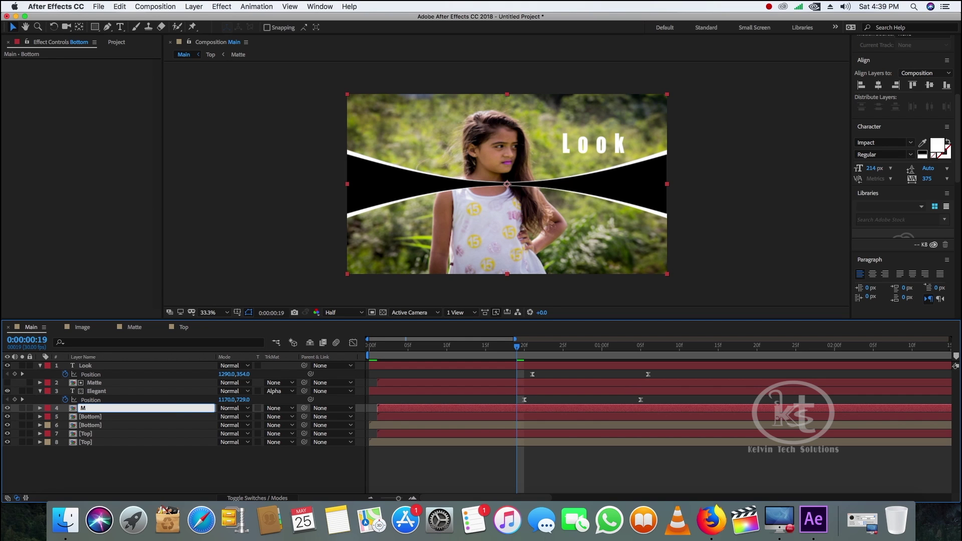
pyautogui.write('Matt2')
pyautogui.press('Return')
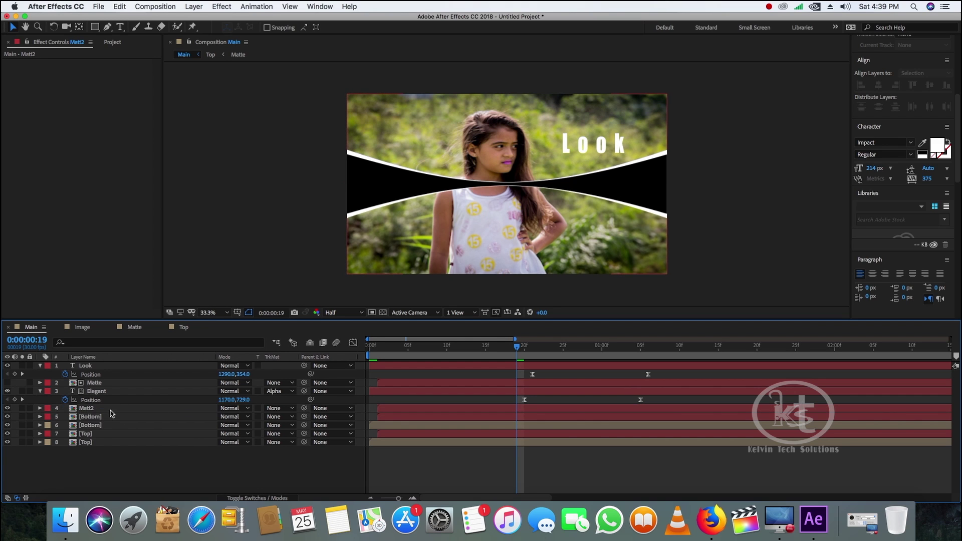
# Move Matt2 to the top of the stack and set it as Look's Alpha Matte
pyautogui.click(109, 404)
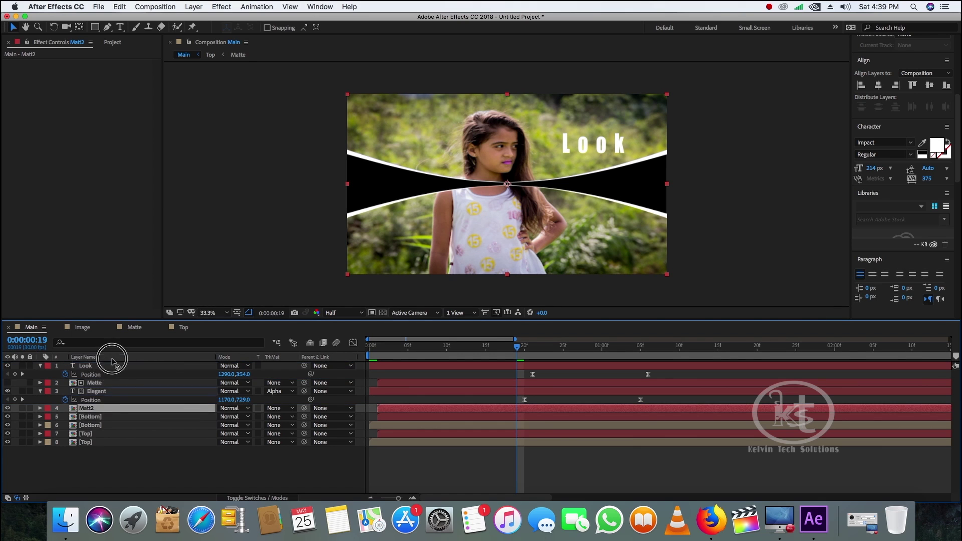
pyautogui.moveTo(113, 364); pyautogui.dragTo(112, 365)
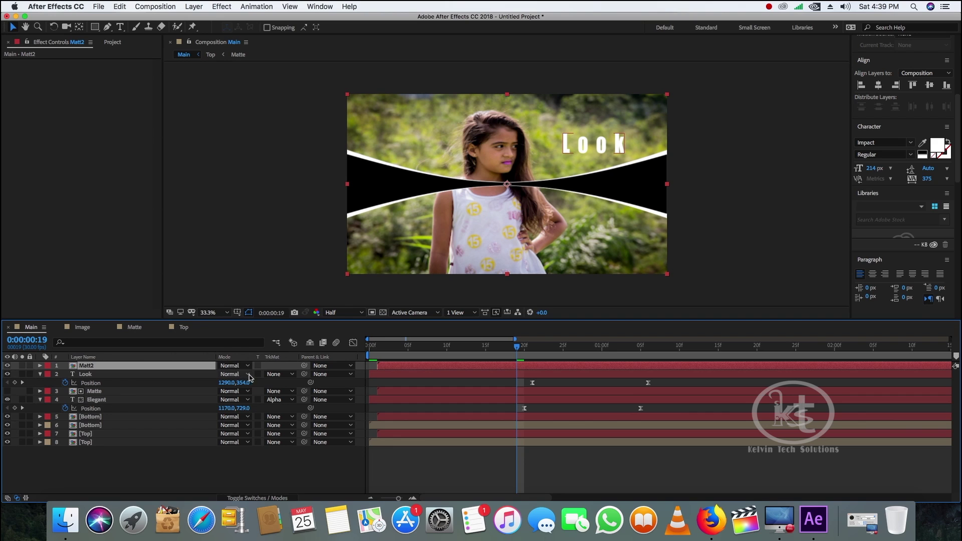
pyautogui.click(294, 376)
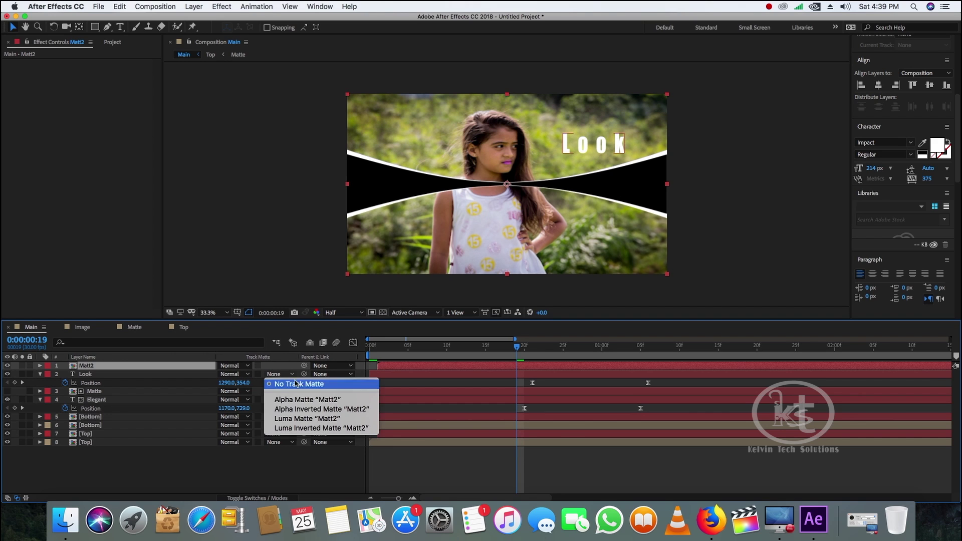
pyautogui.click(301, 397)
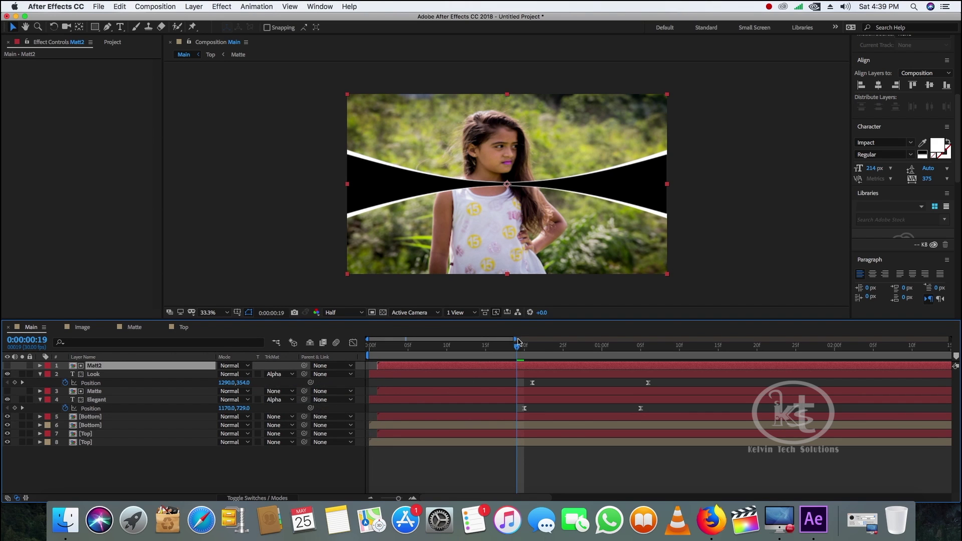
pyautogui.moveTo(509, 353); pyautogui.dragTo(446, 381)
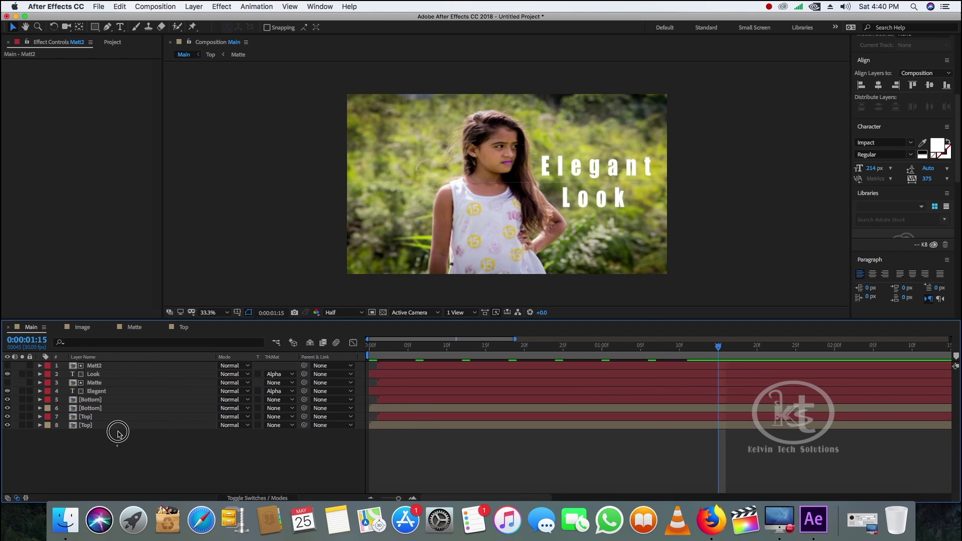
# Trim all eight layers to end at 0:00:03:00 and shorten the work area to match
pyautogui.press('super+a')
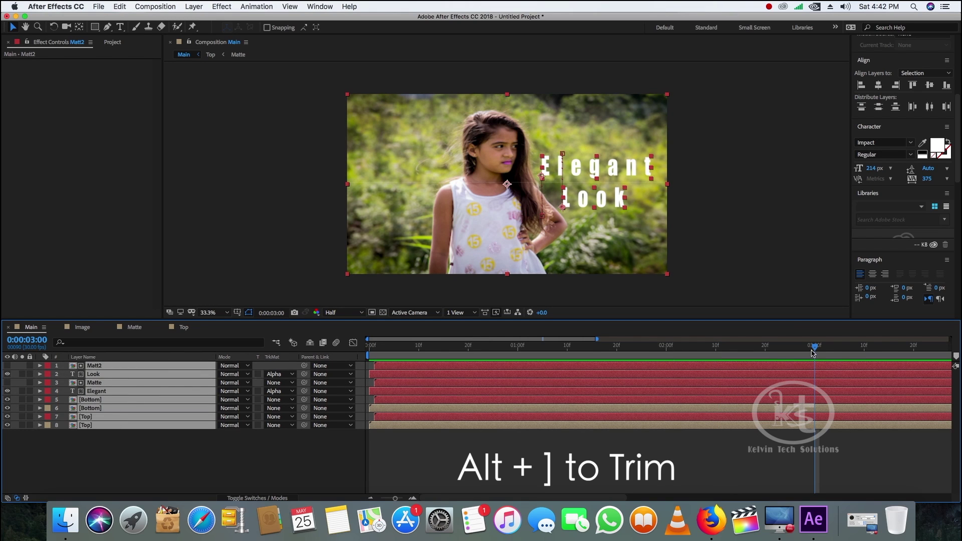
pyautogui.moveTo(813, 350)
pyautogui.mouseDown()
pyautogui.moveTo(767, 358)
pyautogui.moveTo(816, 359)
pyautogui.mouseUp()
pyautogui.moveTo(140, 460); pyautogui.dragTo(148, 369)
pyautogui.hotkey('alt', ']')
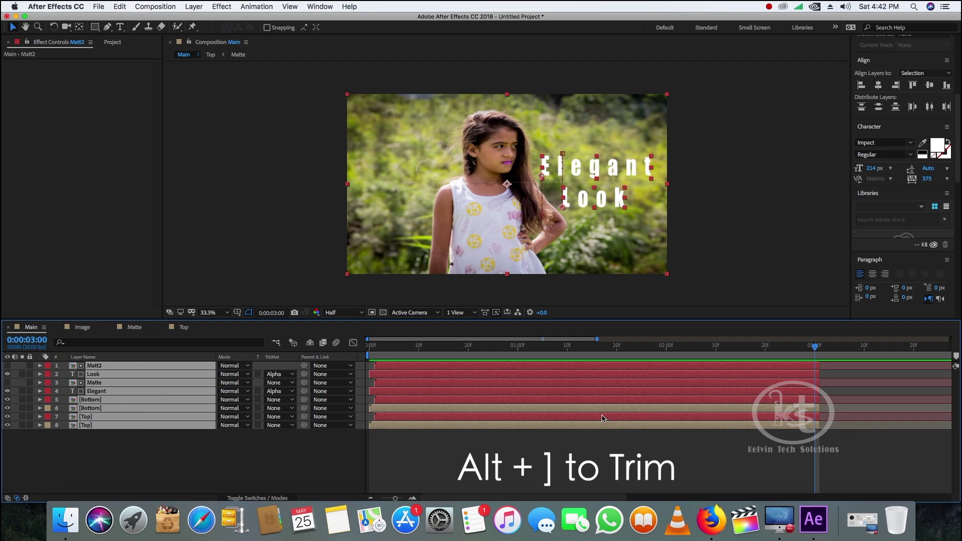
pyautogui.moveTo(394, 498); pyautogui.dragTo(381, 498)
pyautogui.moveTo(947, 358); pyautogui.dragTo(687, 346)
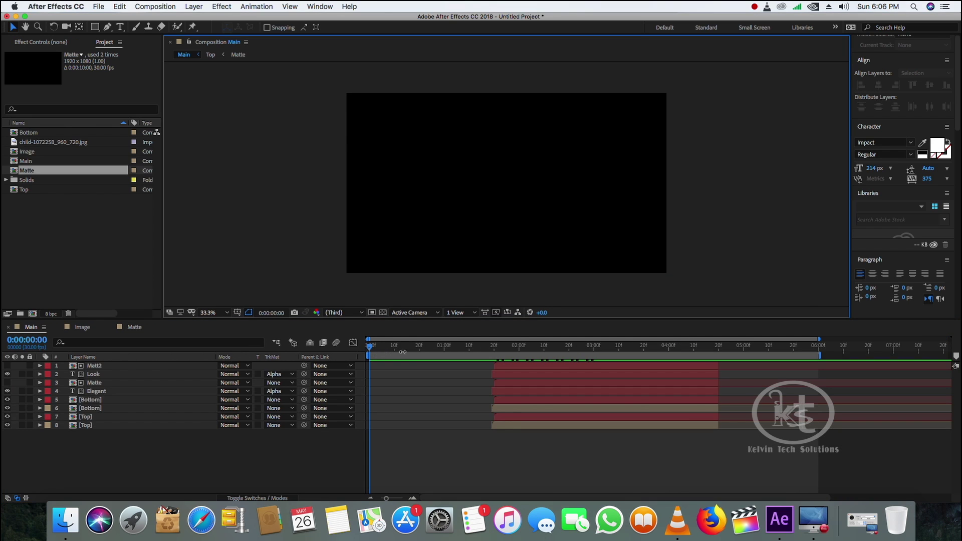